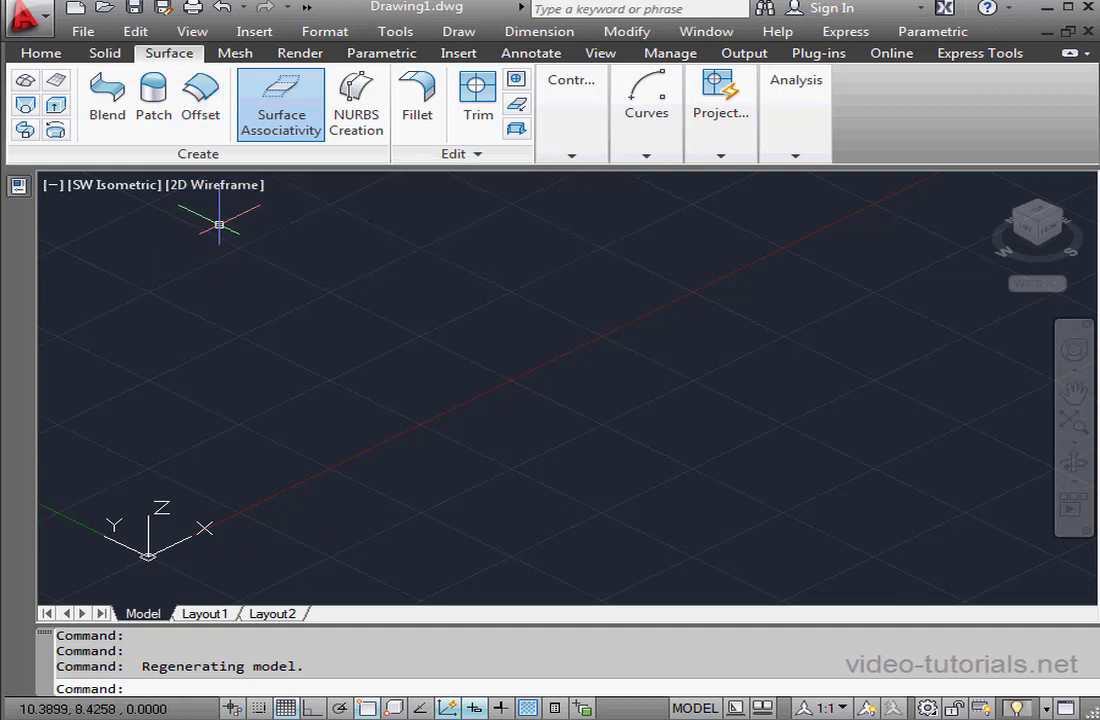
Create a rectangular planar surface near the origin by specifying two opposite corners
{"action": "left_click", "coordinate": [57, 79]}
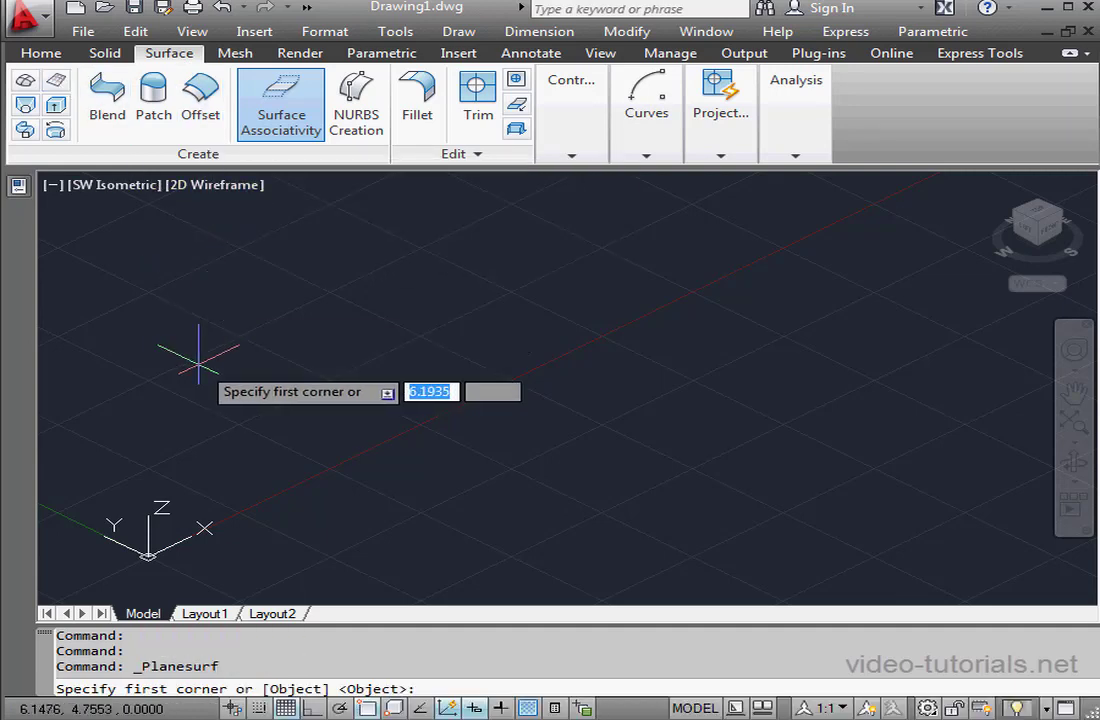
{"action": "left_click", "coordinate": [102, 443]}
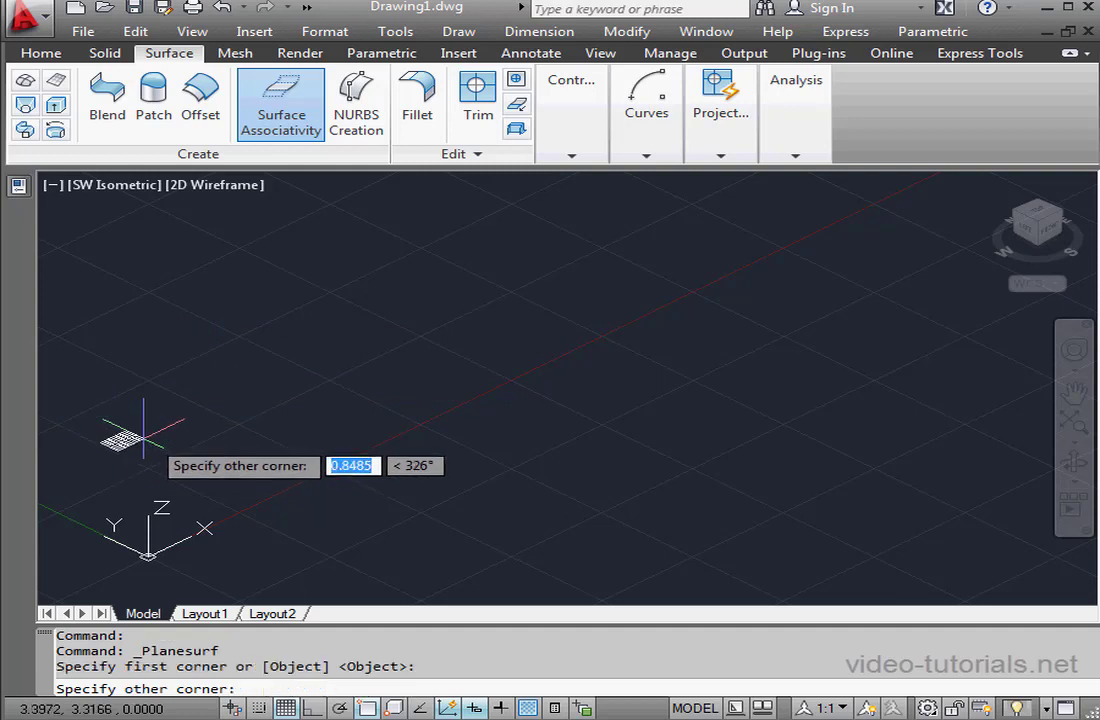
{"action": "left_click", "coordinate": [544, 380]}
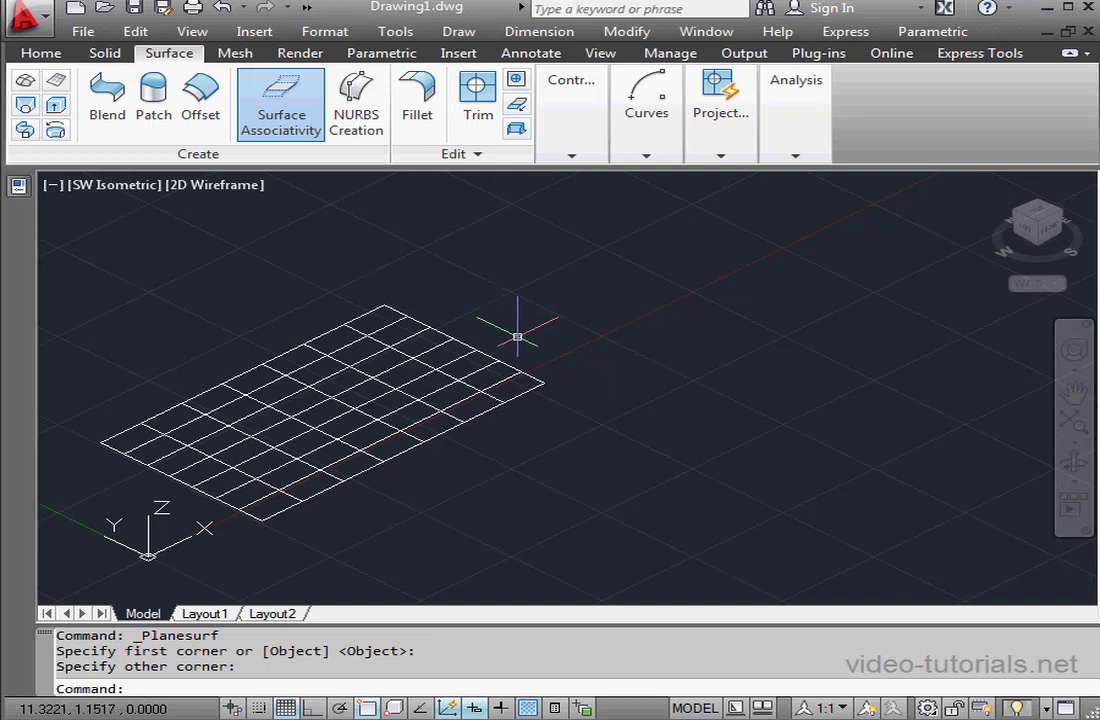
Set both the U isolines and V isolines of the planar surface to 3
{"action": "left_click", "coordinate": [478, 360]}
{"action": "left_click", "coordinate": [477, 369]}
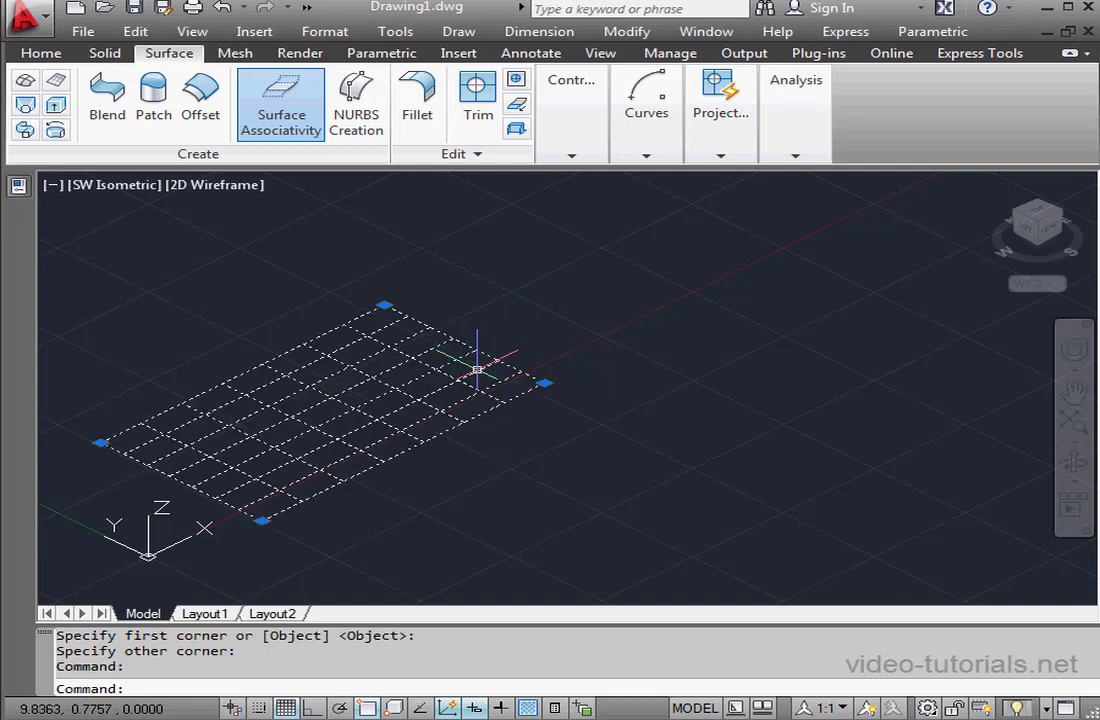
{"action": "left_click", "coordinate": [17, 187]}
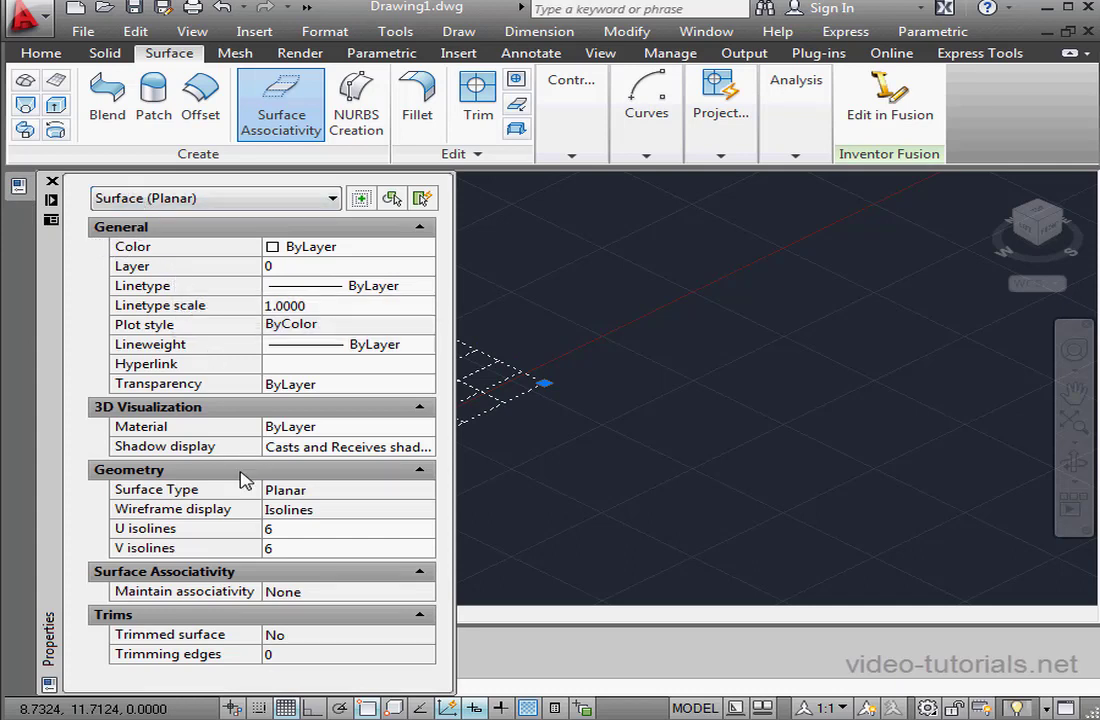
{"action": "left_click", "coordinate": [278, 530]}
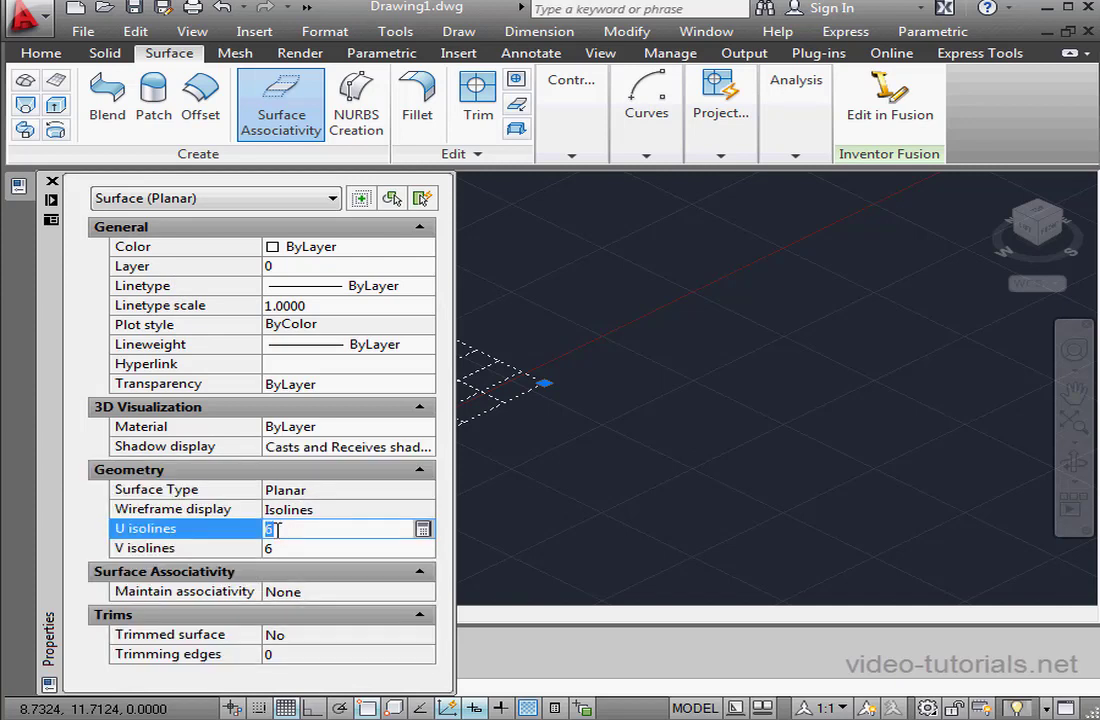
{"action": "left_click", "coordinate": [286, 549]}
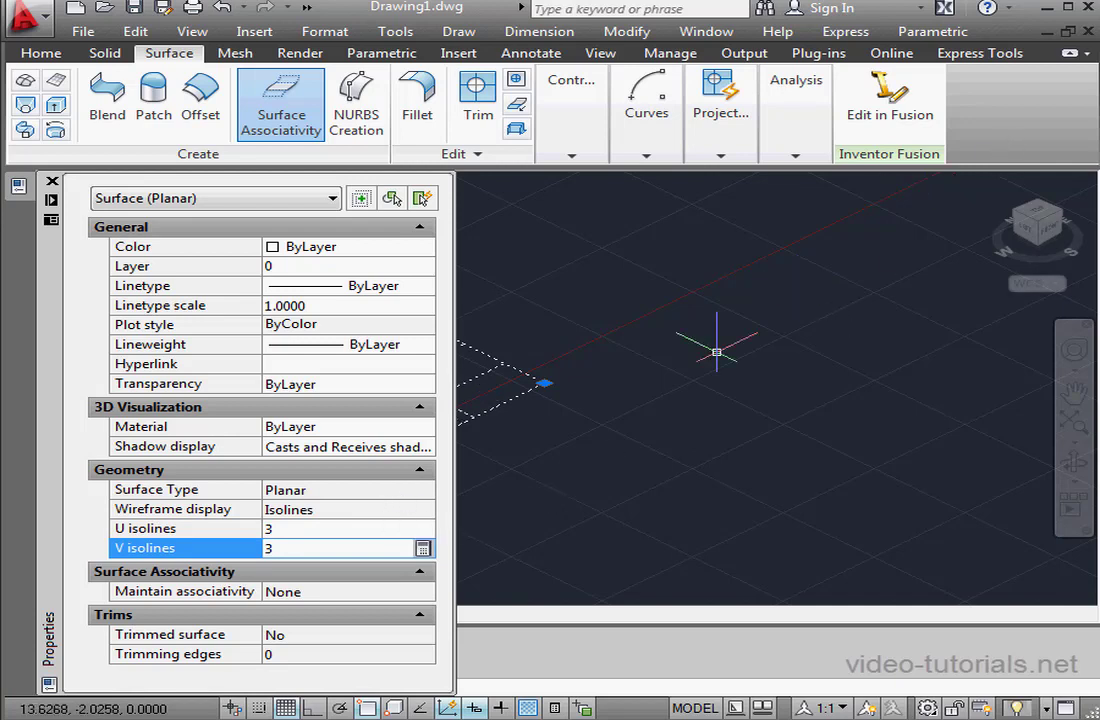
{"action": "key", "text": "ctrl+1"}
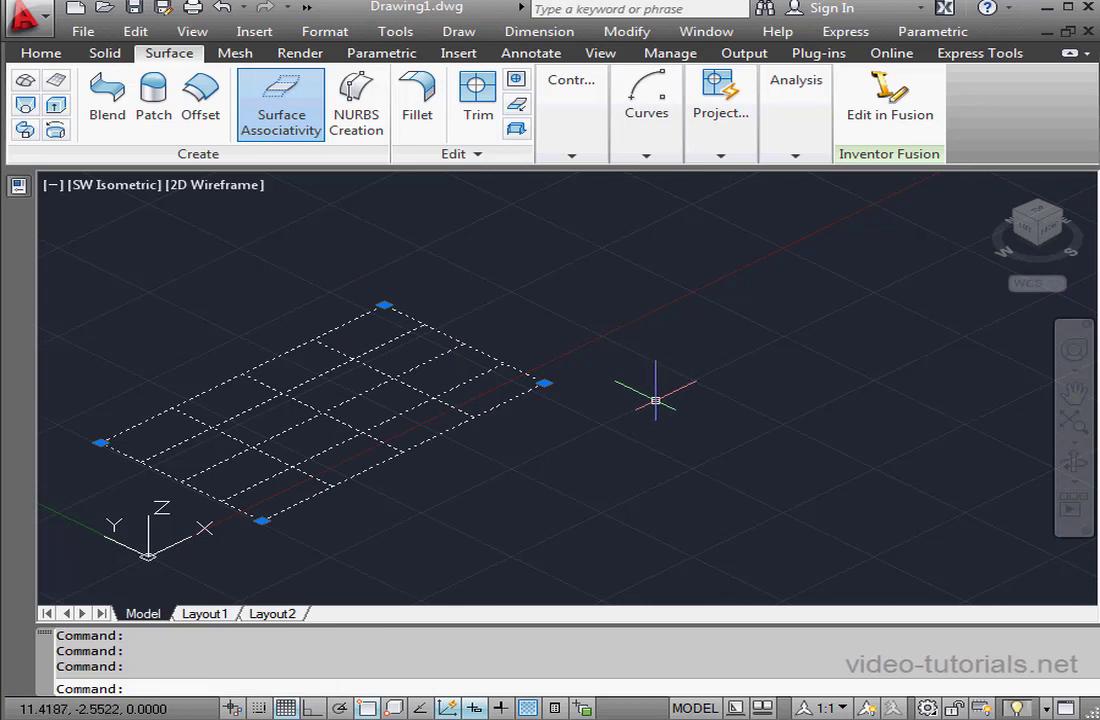
Draw a closed four-sided outline with the Line tool in the empty area beside the planar surface
{"action": "left_click", "coordinate": [57, 57]}
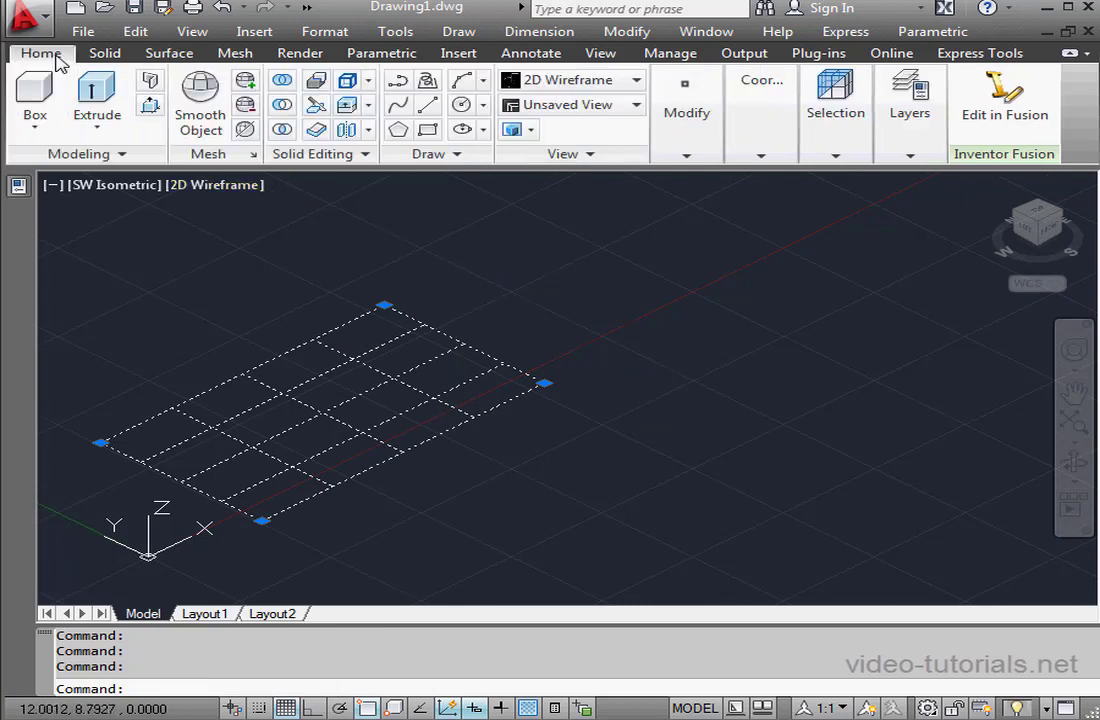
{"action": "left_click", "coordinate": [428, 104]}
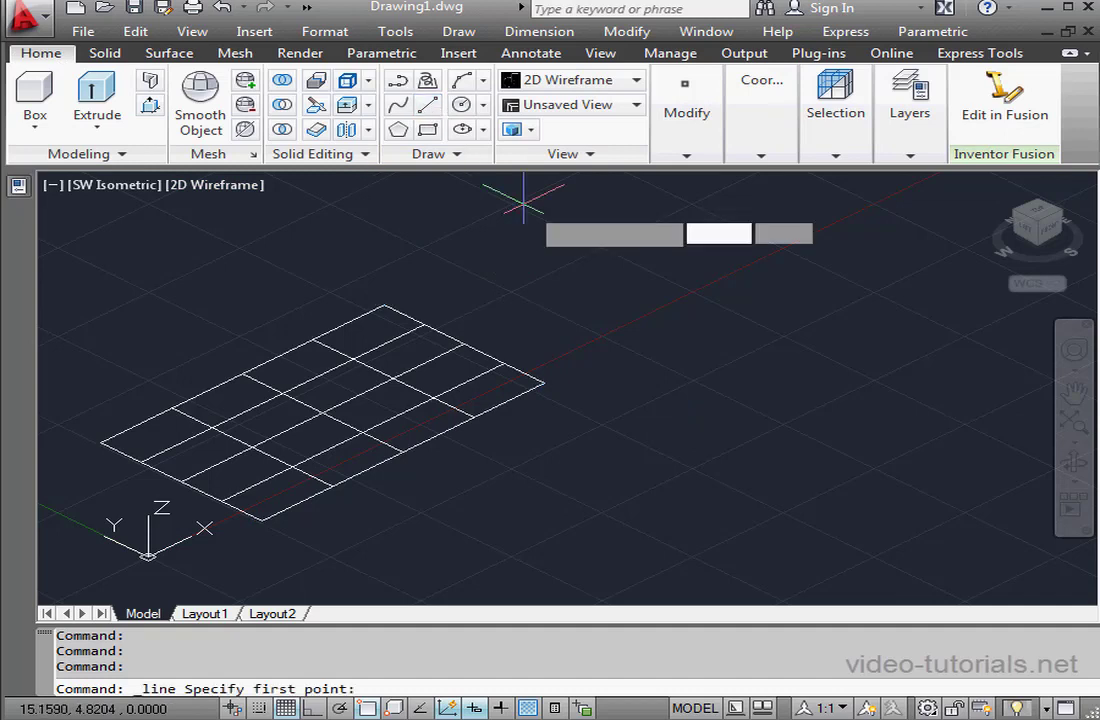
{"action": "middle_click_drag", "start_coordinate": [663, 446], "coordinate": [391, 371]}
{"action": "left_click", "coordinate": [175, 381]}
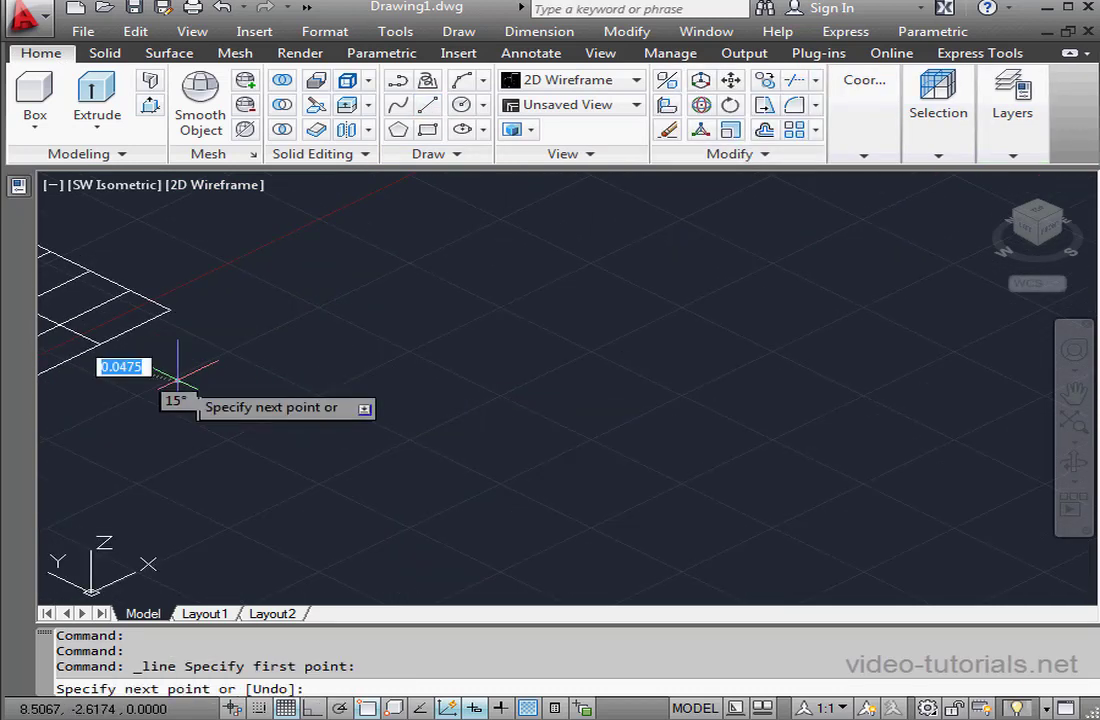
{"action": "left_click", "coordinate": [475, 250]}
{"action": "left_click", "coordinate": [628, 327]}
{"action": "left_click", "coordinate": [430, 432]}
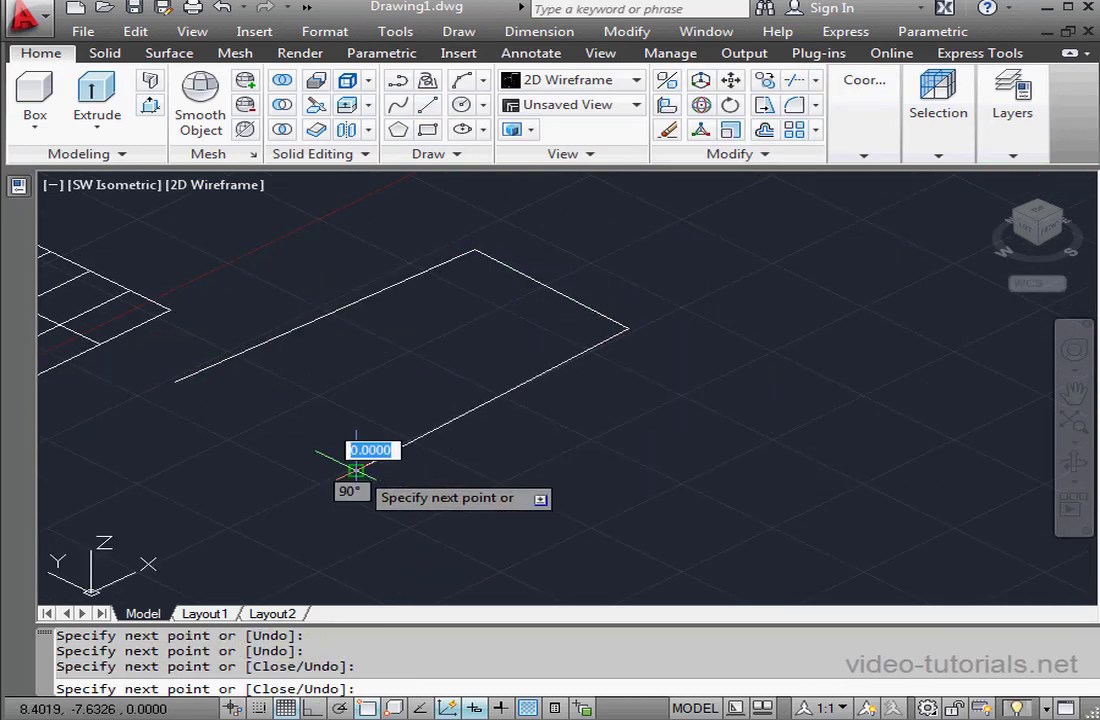
{"action": "right_click", "coordinate": [324, 432]}
{"action": "left_click", "coordinate": [432, 522]}
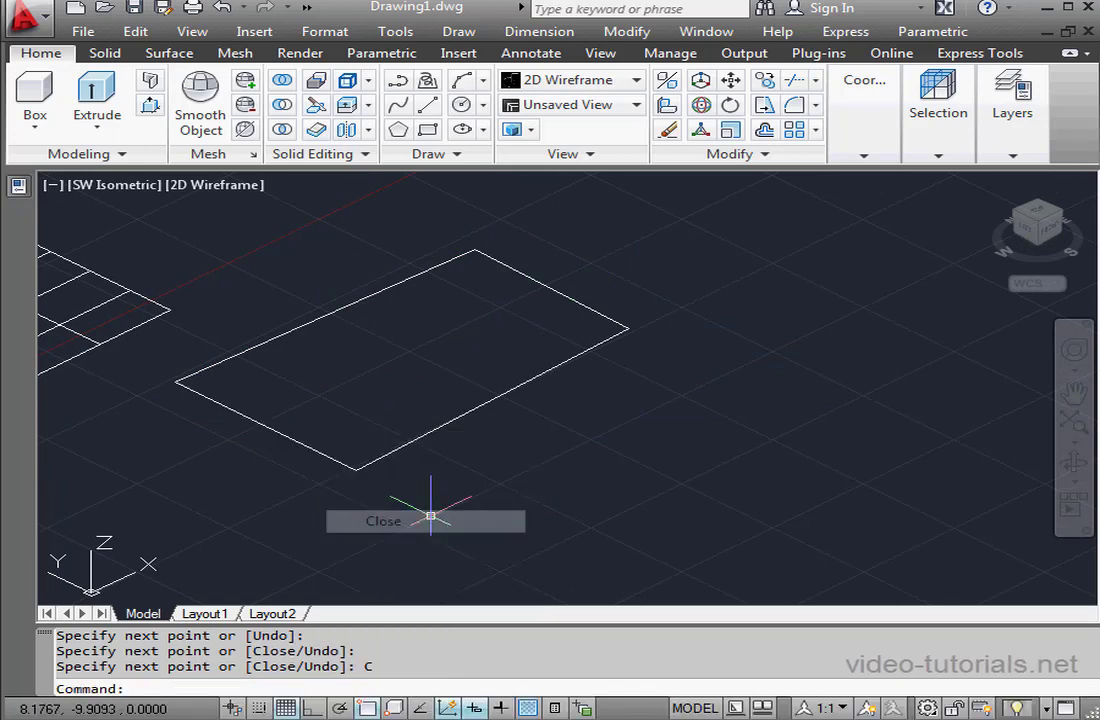
Create a planar surface from the closed four-line outline using the Object option
{"action": "left_click", "coordinate": [178, 55]}
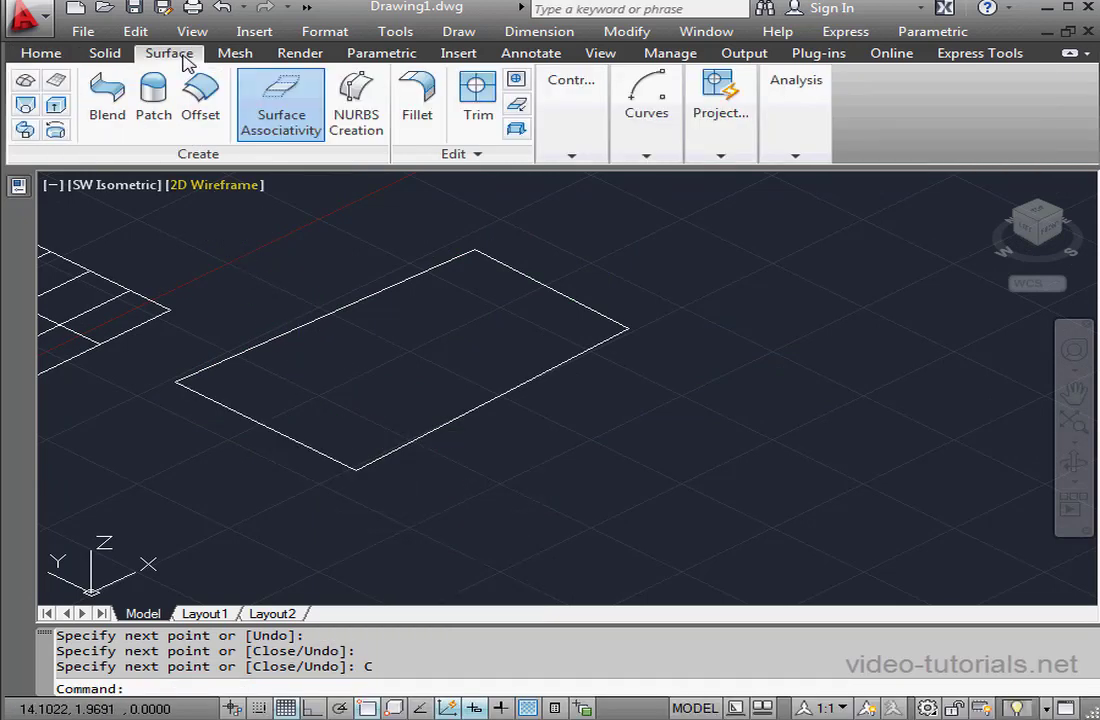
{"action": "left_click", "coordinate": [56, 79]}
{"action": "right_click", "coordinate": [309, 262]}
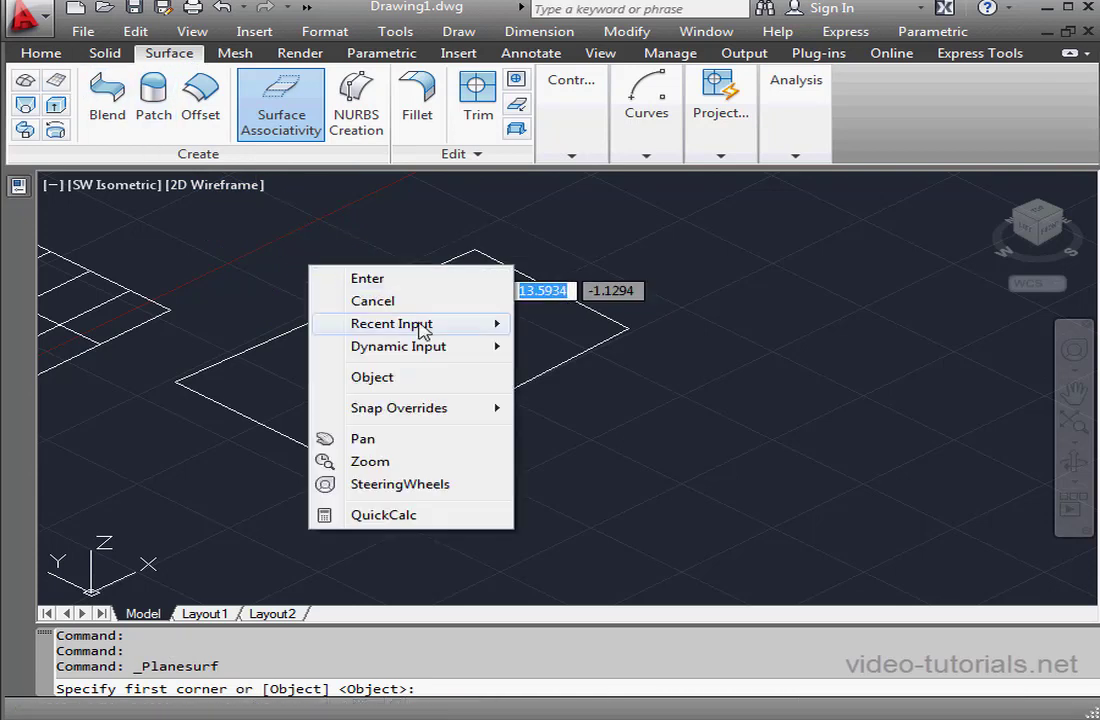
{"action": "left_click", "coordinate": [407, 384]}
{"action": "left_click", "coordinate": [735, 285]}
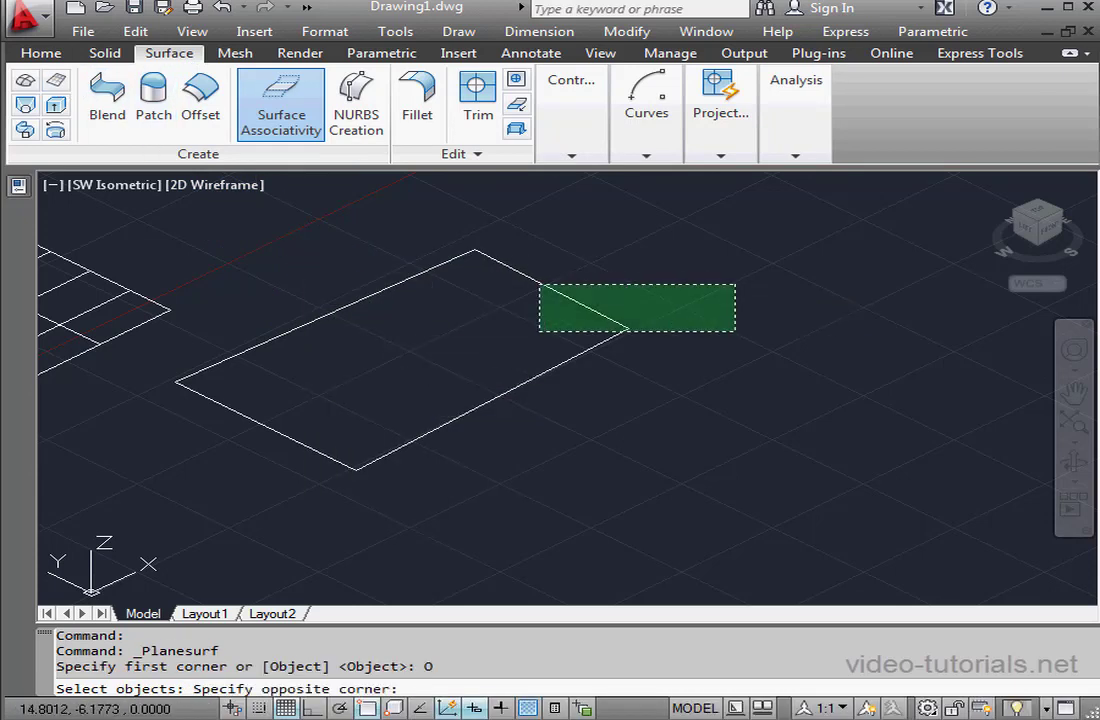
{"action": "left_click", "coordinate": [119, 417]}
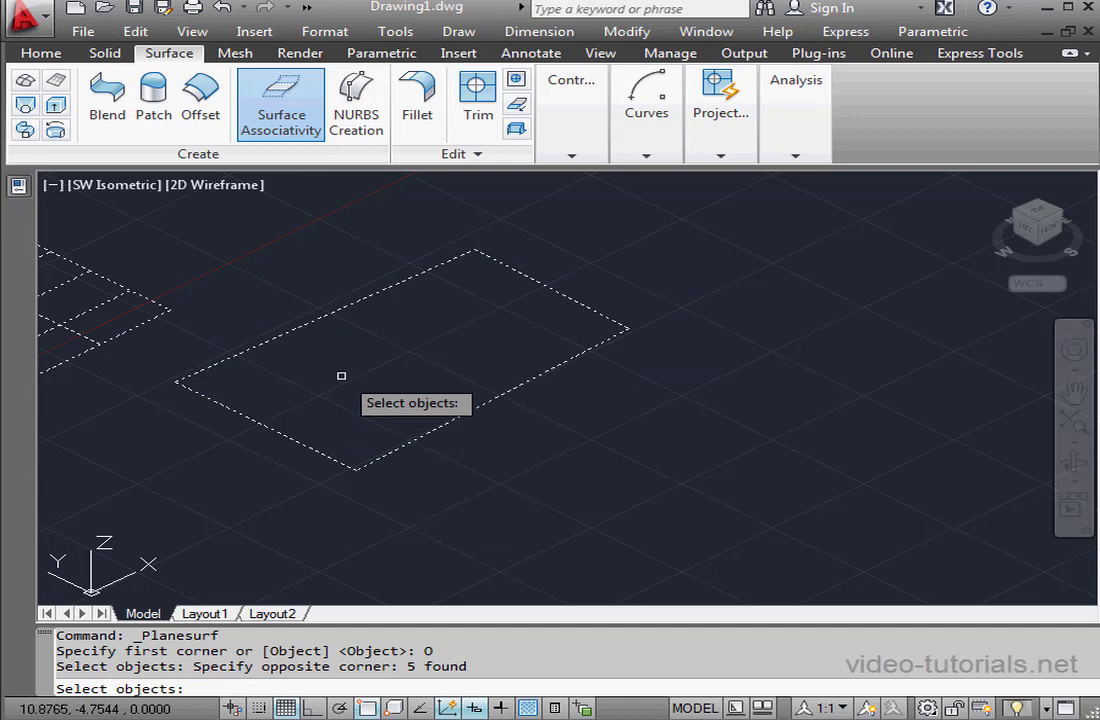
{"action": "key", "text": "Return"}
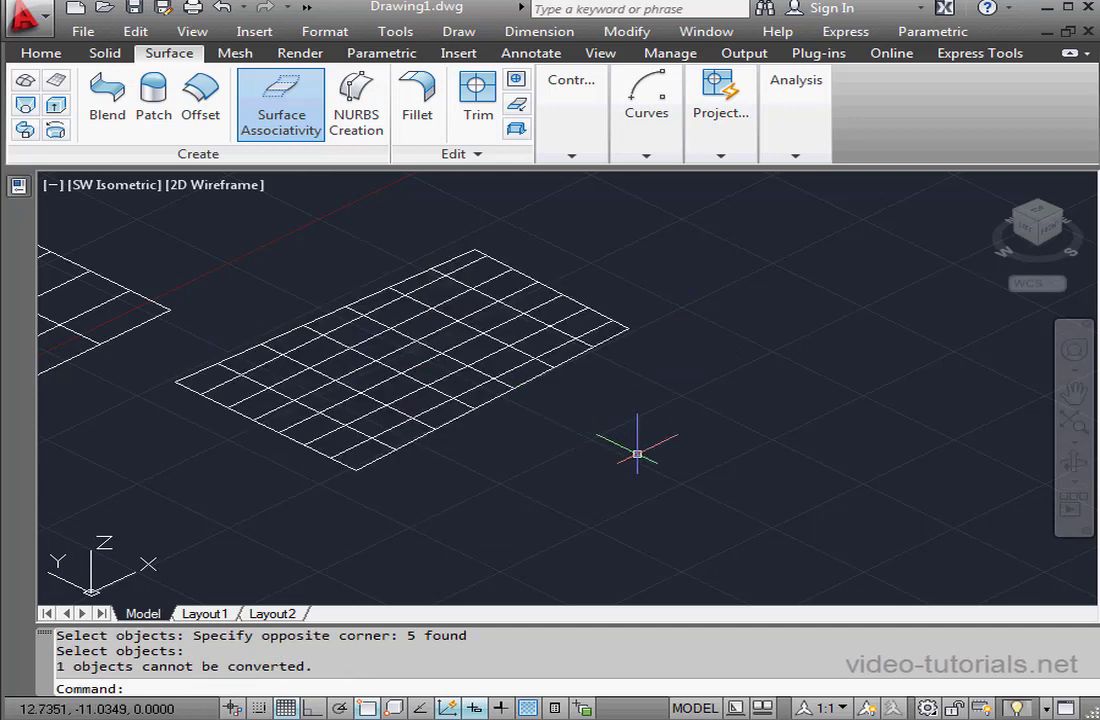
Draw a circle in the empty area beside the second planar surface
{"action": "middle_click_drag", "start_coordinate": [653, 390], "coordinate": [434, 388]}
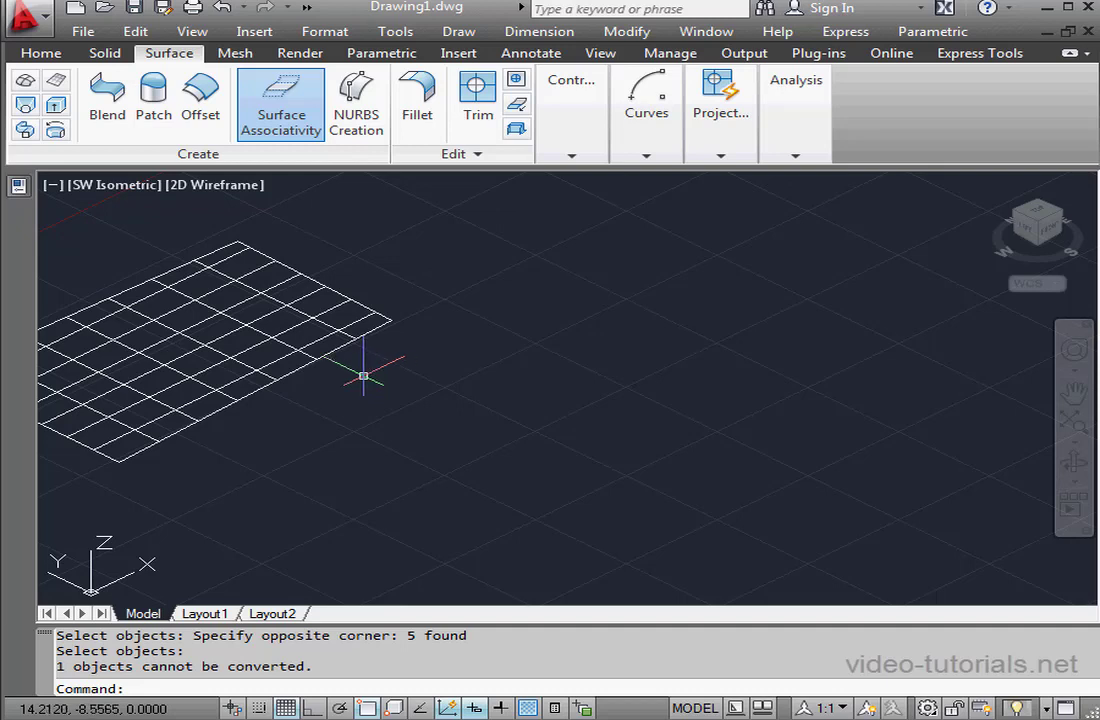
{"action": "left_click", "coordinate": [47, 57]}
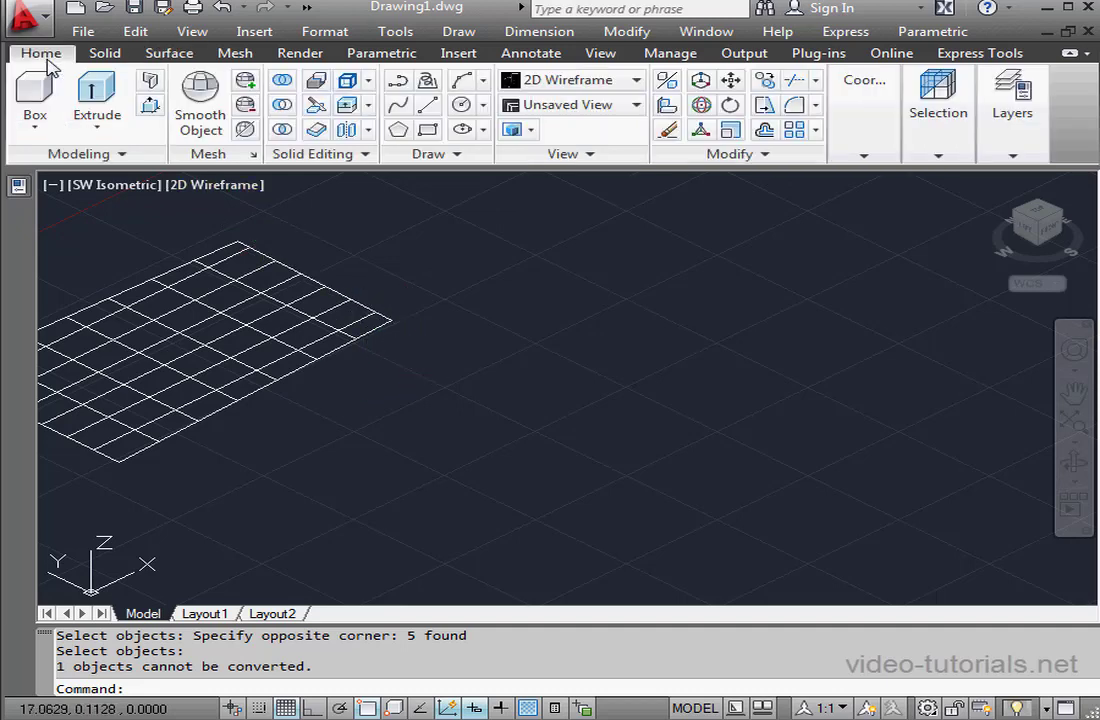
{"action": "left_click", "coordinate": [461, 104]}
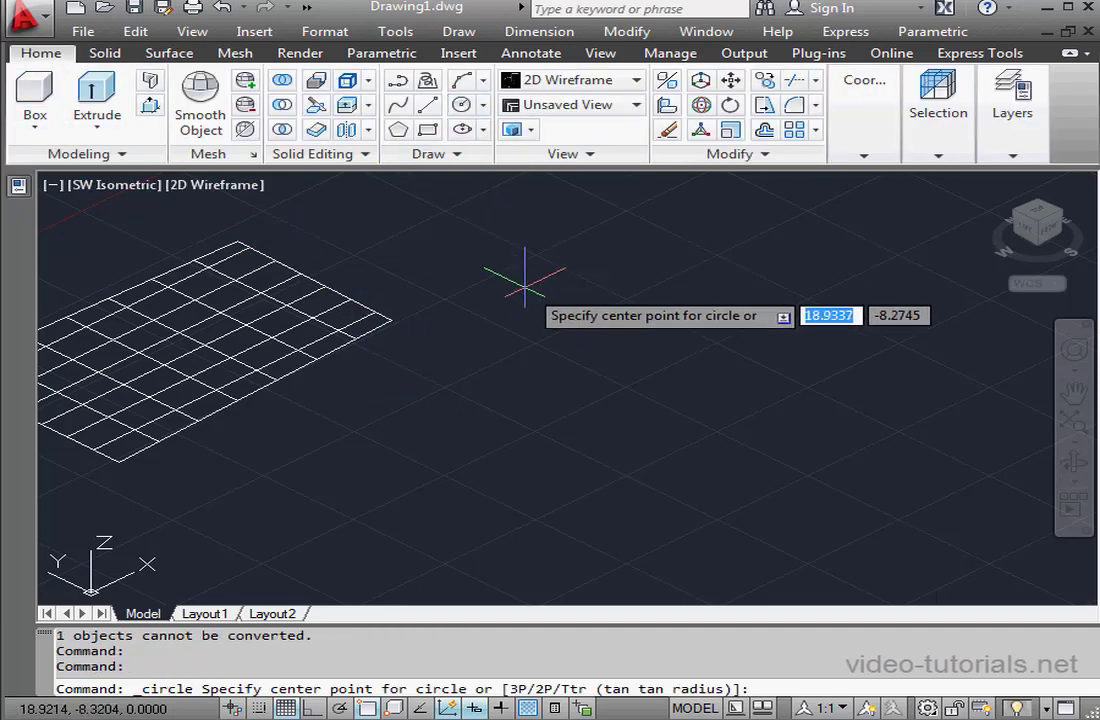
{"action": "left_click", "coordinate": [522, 299]}
{"action": "left_click", "coordinate": [644, 292]}
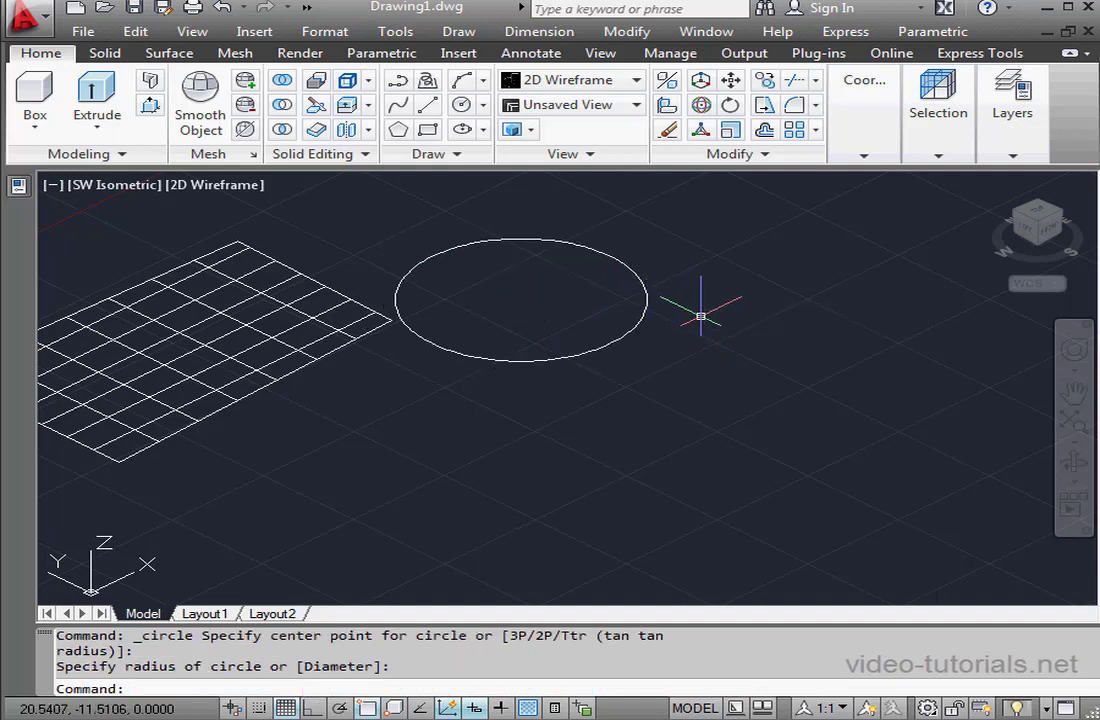
Draw a rectangle below the circle by specifying two opposite corners
{"action": "left_click", "coordinate": [428, 129]}
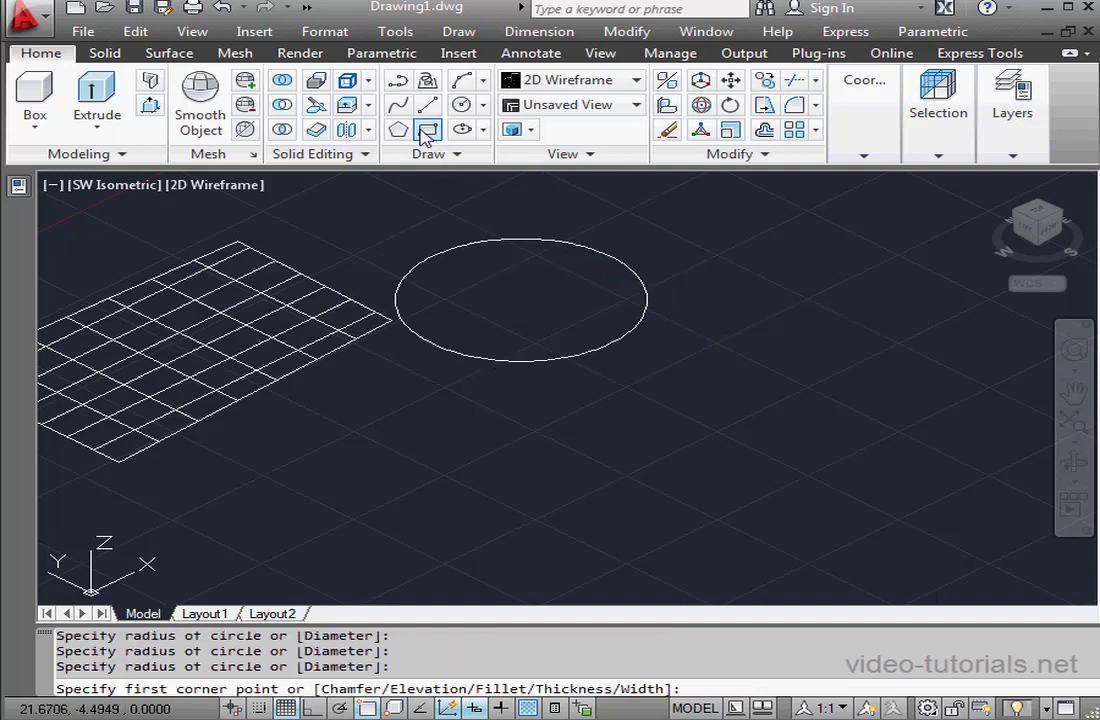
{"action": "left_click", "coordinate": [329, 403]}
{"action": "left_click", "coordinate": [434, 572]}
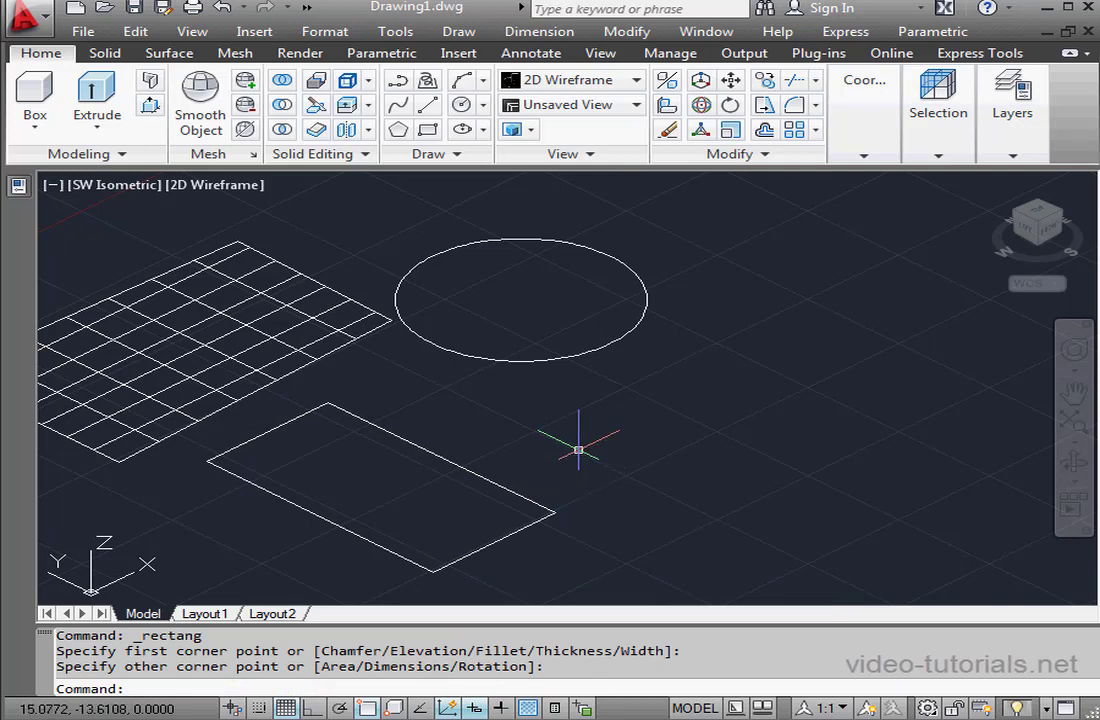
Convert the rectangle and the circle into planar surfaces using the Object option
{"action": "left_click", "coordinate": [169, 53]}
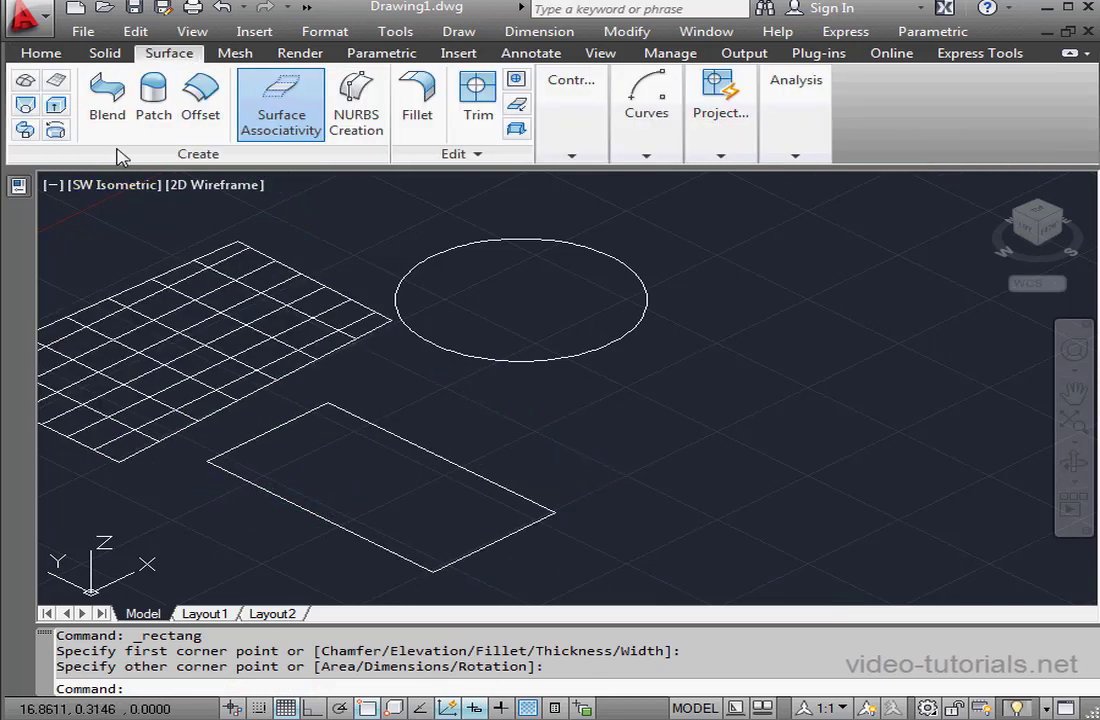
{"action": "left_click", "coordinate": [57, 85]}
{"action": "right_click", "coordinate": [457, 434]}
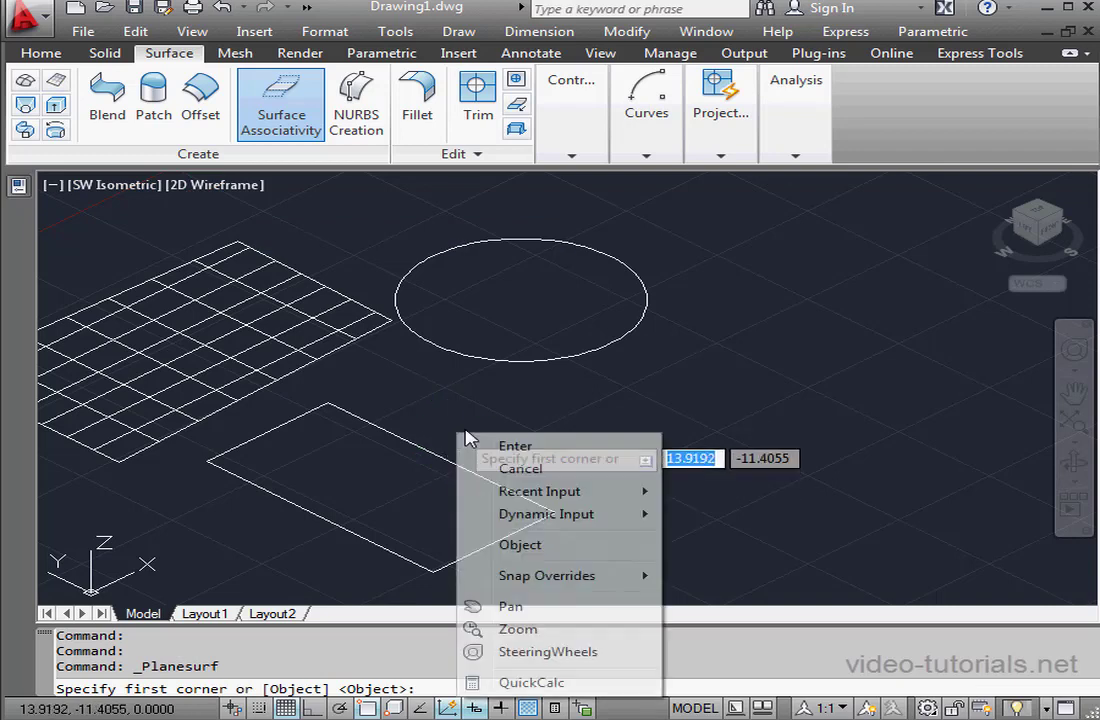
{"action": "left_click", "coordinate": [560, 545]}
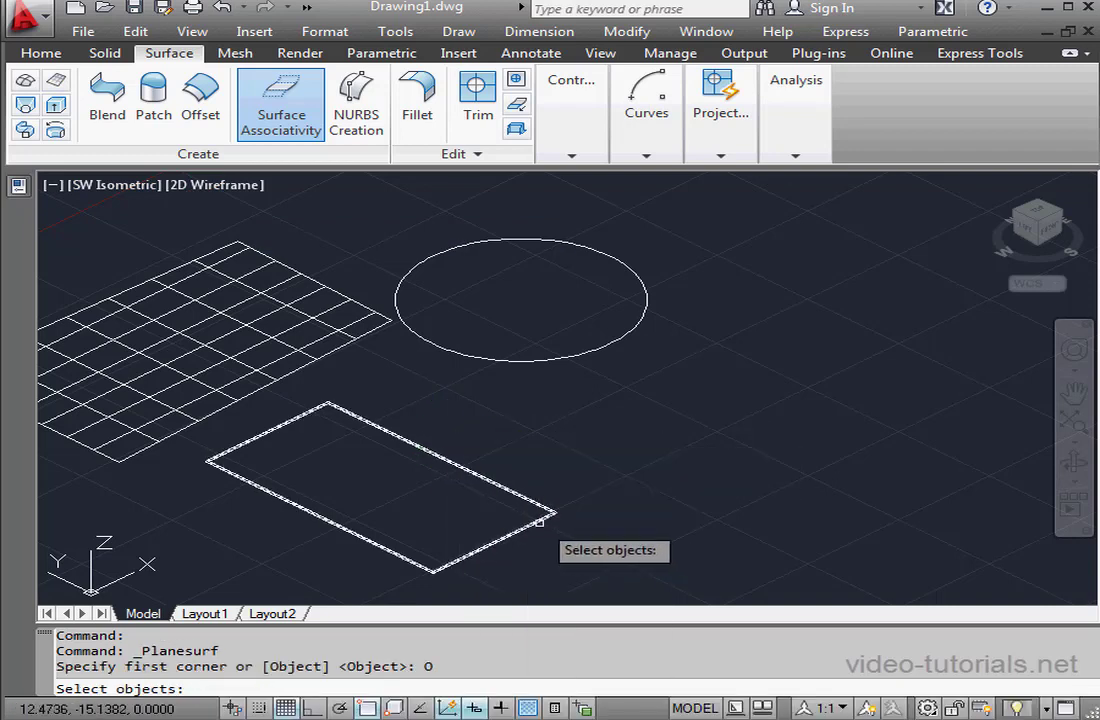
{"action": "left_click", "coordinate": [545, 517]}
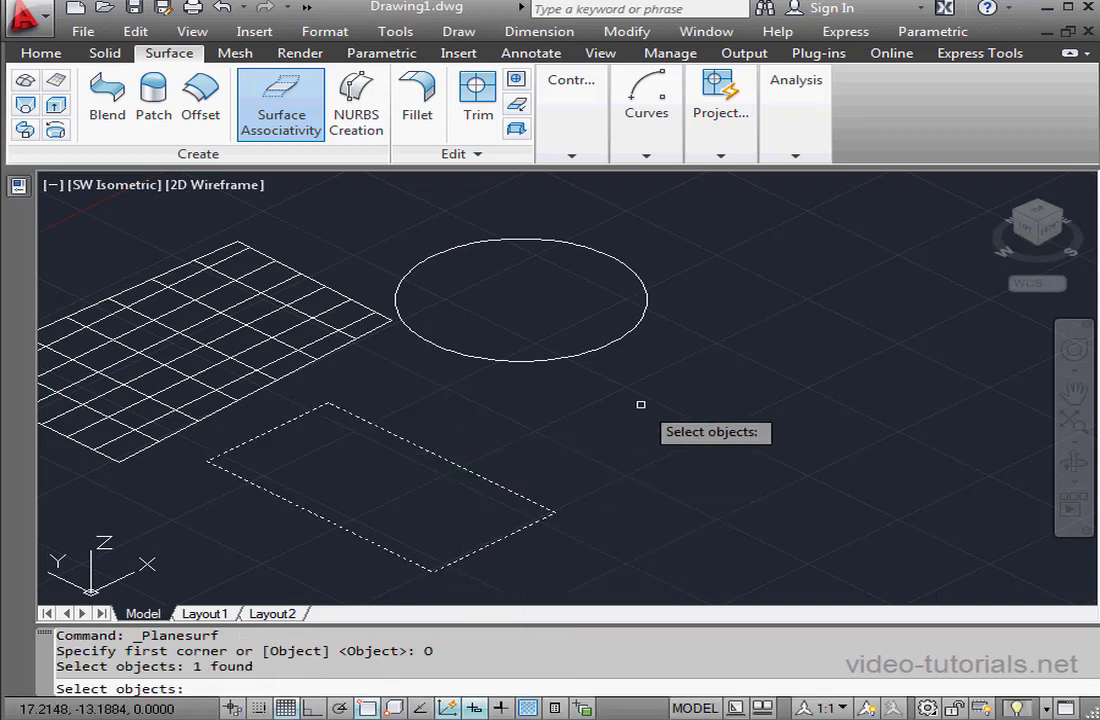
{"action": "left_click", "coordinate": [595, 351]}
{"action": "key", "text": "Return"}
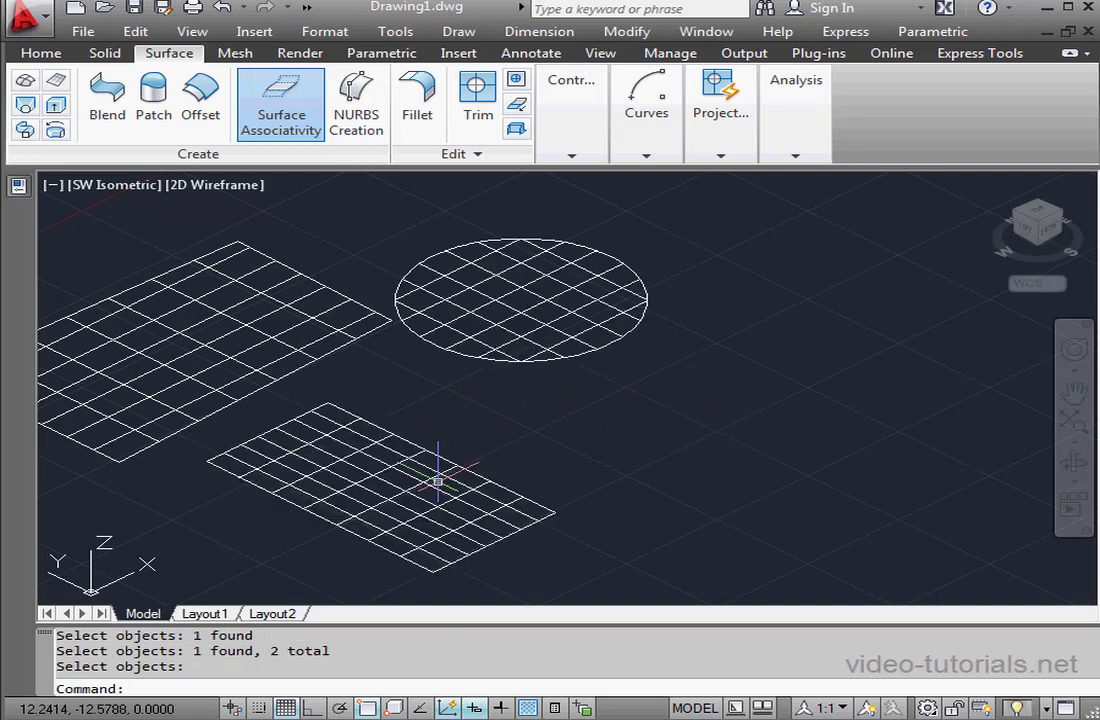
Draw a long rectangle along the X direction in empty space beyond the circular surface, with its far corner at about 26.36, -18.79
{"action": "mouse_move", "coordinate": [776, 426]}
{"action": "middle_mouse_down"}
{"action": "mouse_move", "coordinate": [658, 437]}
{"action": "mouse_move", "coordinate": [329, 375]}
{"action": "middle_mouse_up"}
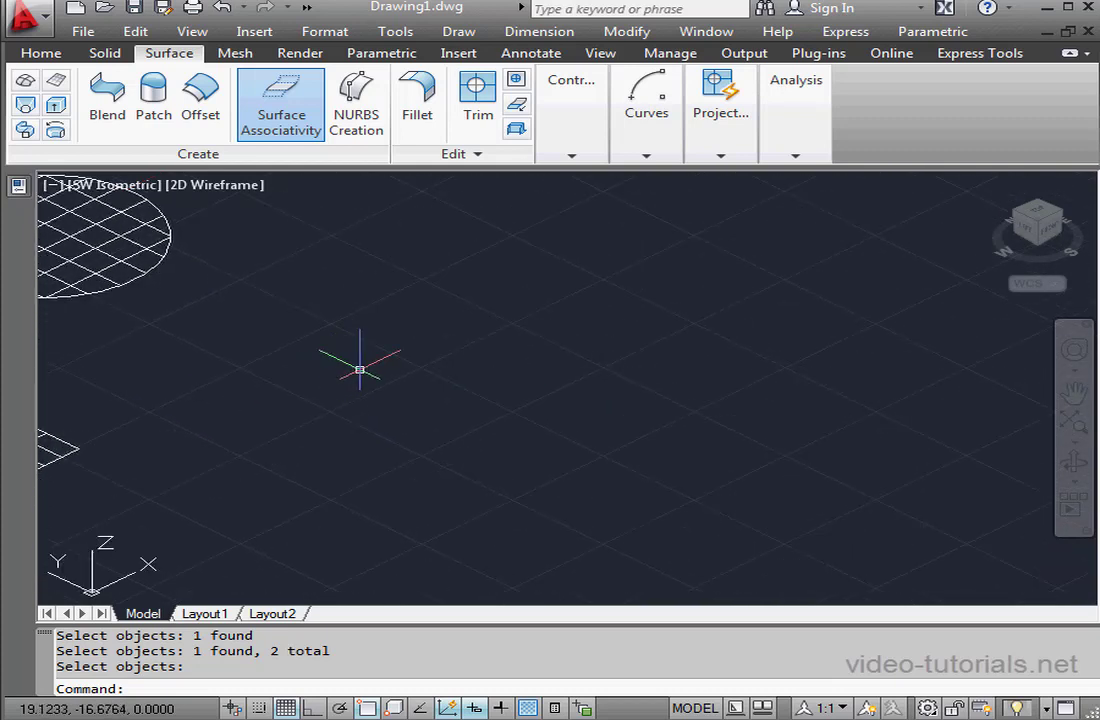
{"action": "left_click", "coordinate": [40, 53]}
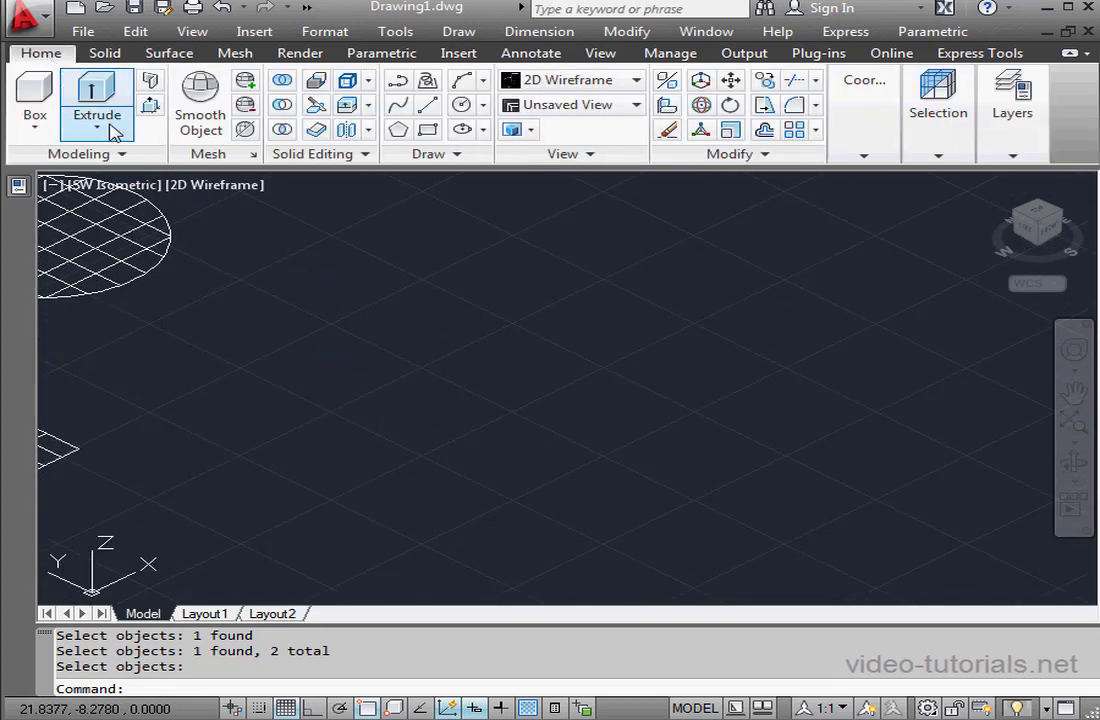
{"action": "left_click", "coordinate": [428, 129]}
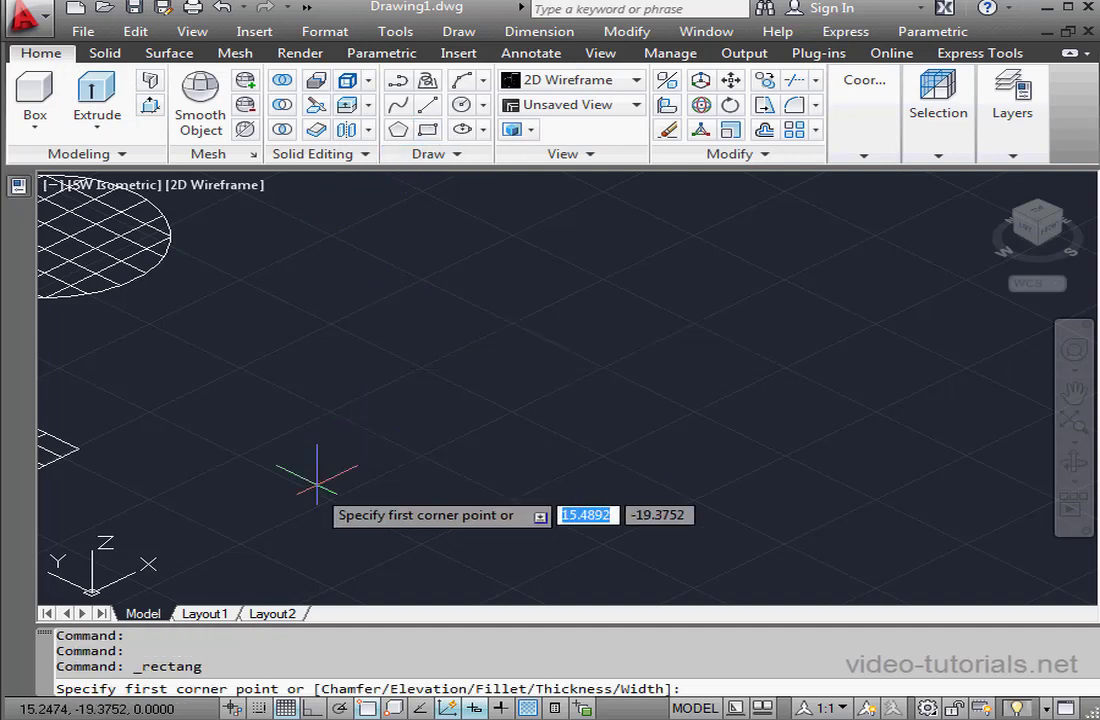
{"action": "left_click", "coordinate": [352, 579]}
{"action": "left_click", "coordinate": [700, 279]}
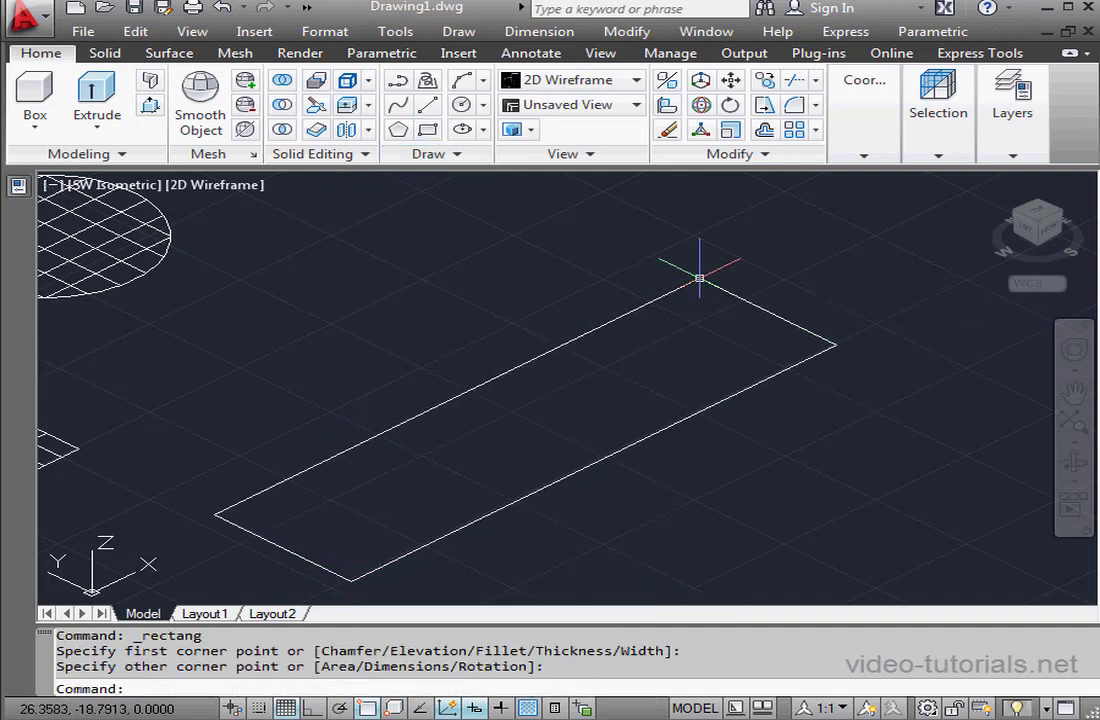
Extrude the long rectangle upward into a solid box about 4.75 units high
{"action": "left_click", "coordinate": [97, 98]}
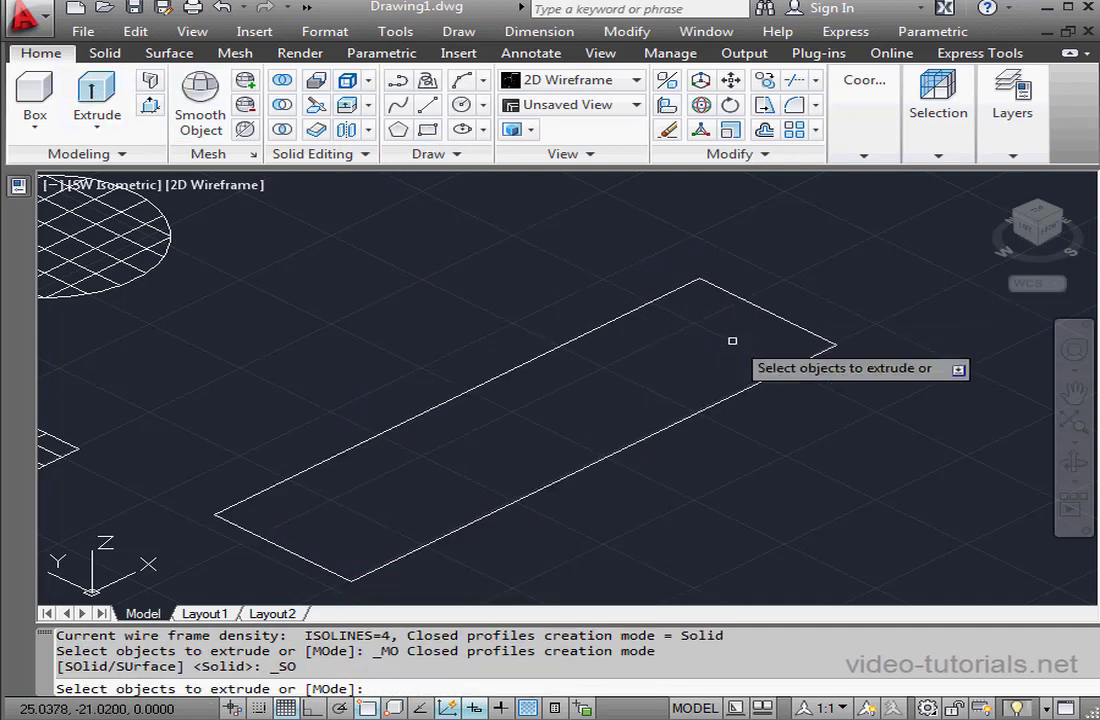
{"action": "left_click", "coordinate": [765, 379]}
{"action": "right_click", "coordinate": [791, 410]}
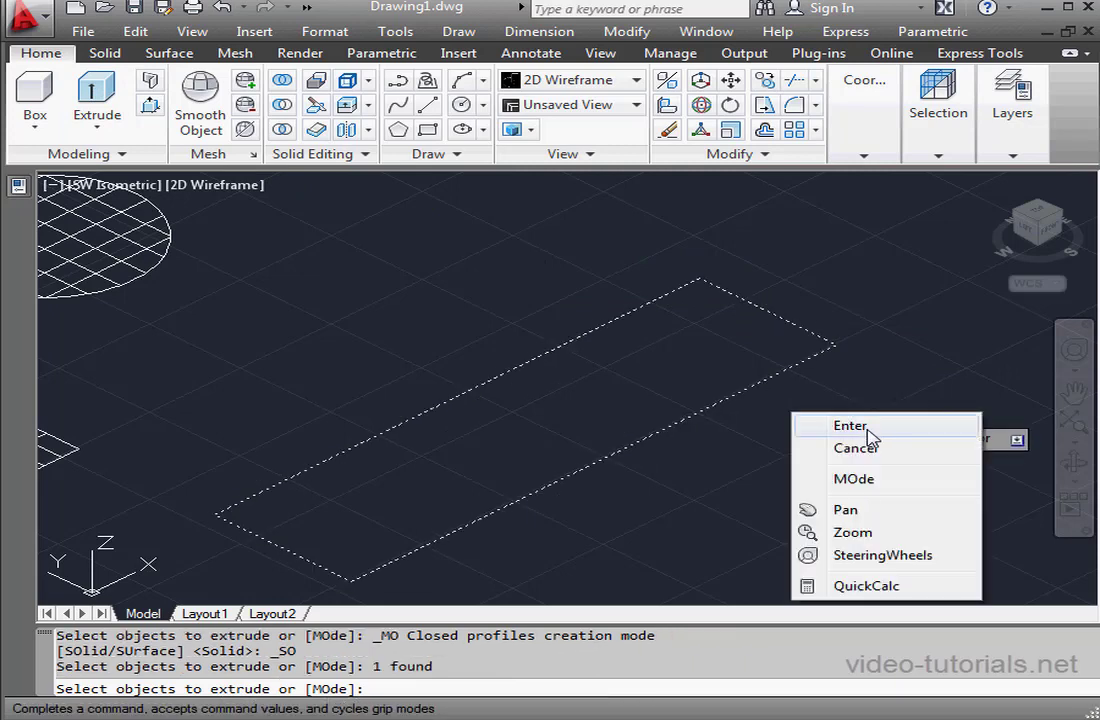
{"action": "left_click", "coordinate": [867, 432]}
{"action": "left_click", "coordinate": [658, 245]}
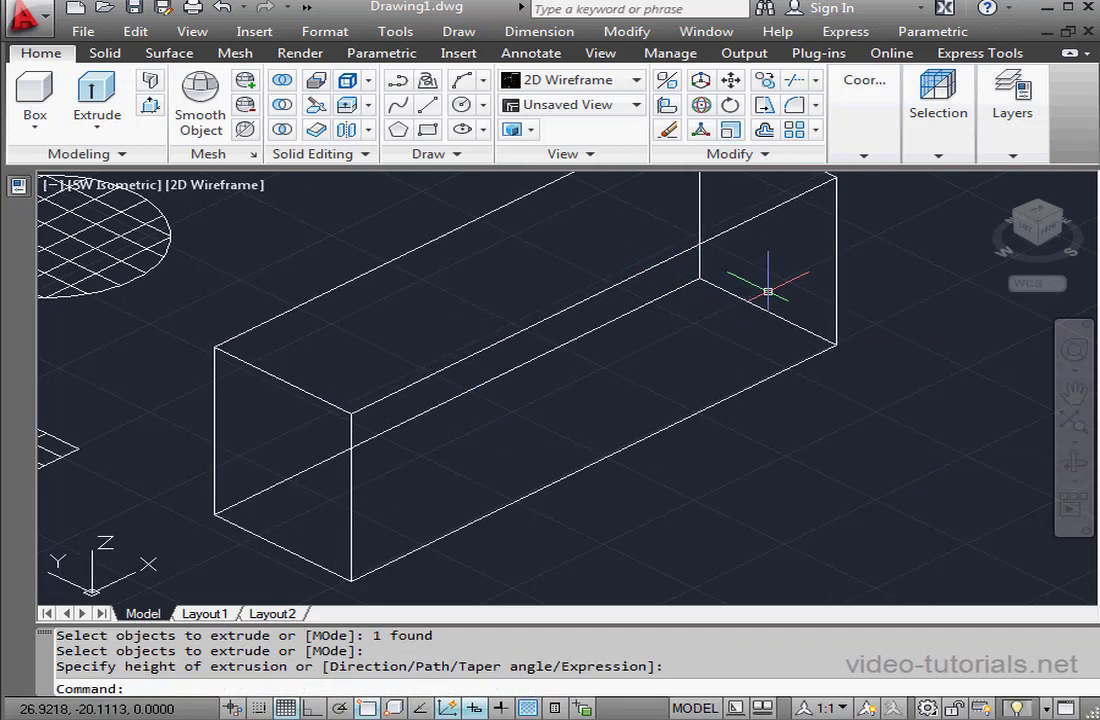
Draw a wavy five-point fit spline along the length of the box's top face, using dynamic UCS
{"action": "middle_click_drag", "start_coordinate": [768, 291], "coordinate": [711, 345]}
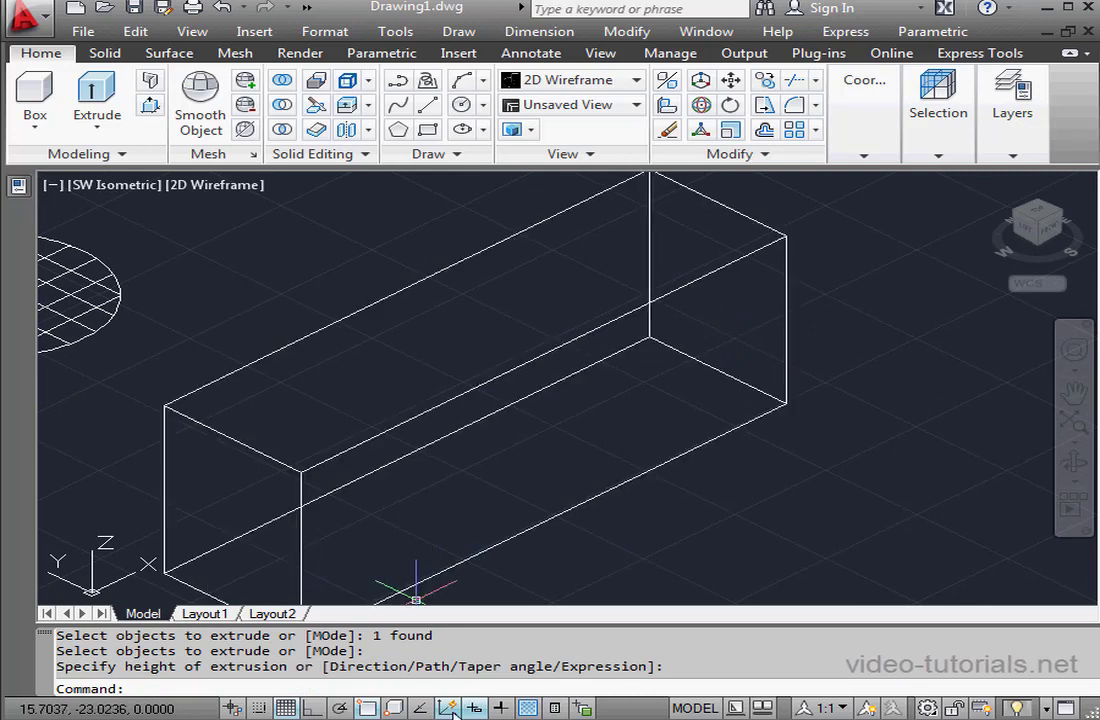
{"action": "left_click", "coordinate": [399, 106]}
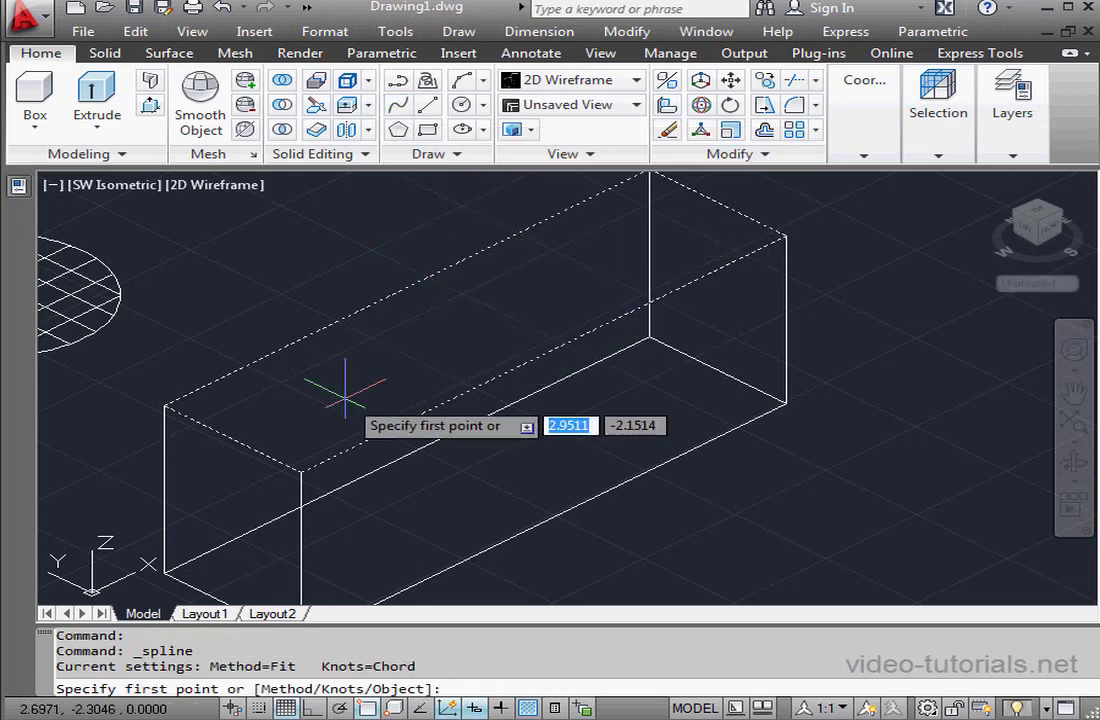
{"action": "left_click", "coordinate": [280, 437]}
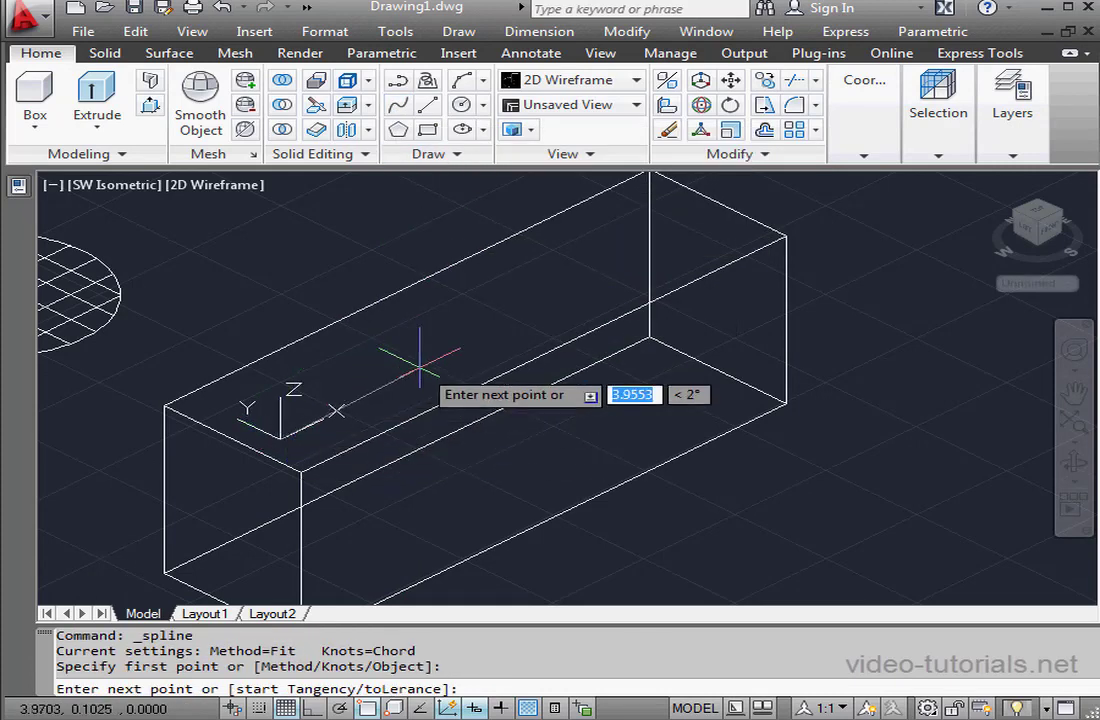
{"action": "left_click", "coordinate": [438, 320]}
{"action": "left_click", "coordinate": [505, 296]}
{"action": "left_click", "coordinate": [608, 297]}
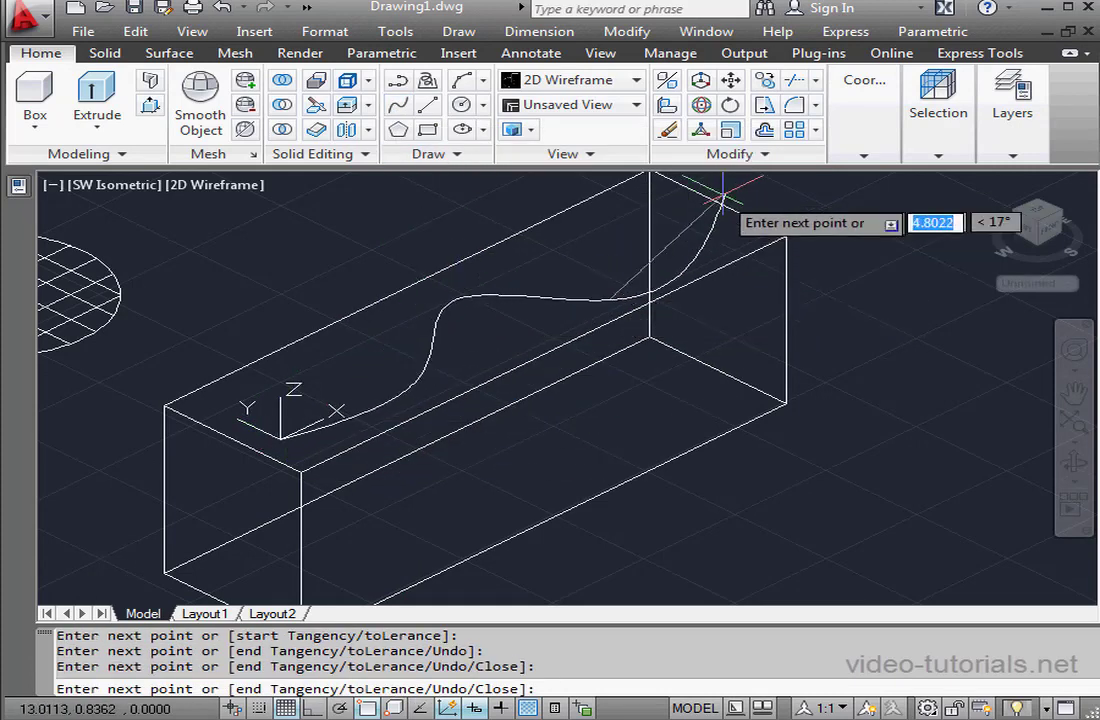
{"action": "left_click", "coordinate": [683, 224]}
{"action": "right_click", "coordinate": [717, 238]}
{"action": "left_click", "coordinate": [736, 244]}
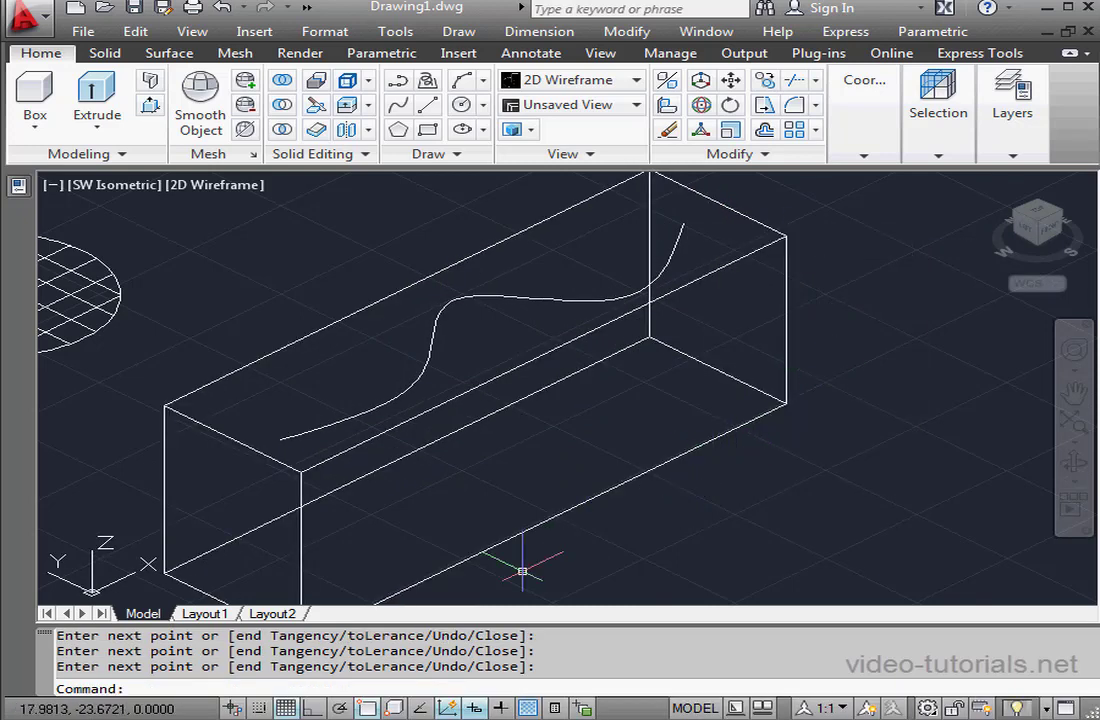
Turn off dynamic UCS and draw a second wavy five-point spline on the base plane, ending at the box's far base corner
{"action": "left_click", "coordinate": [447, 708]}
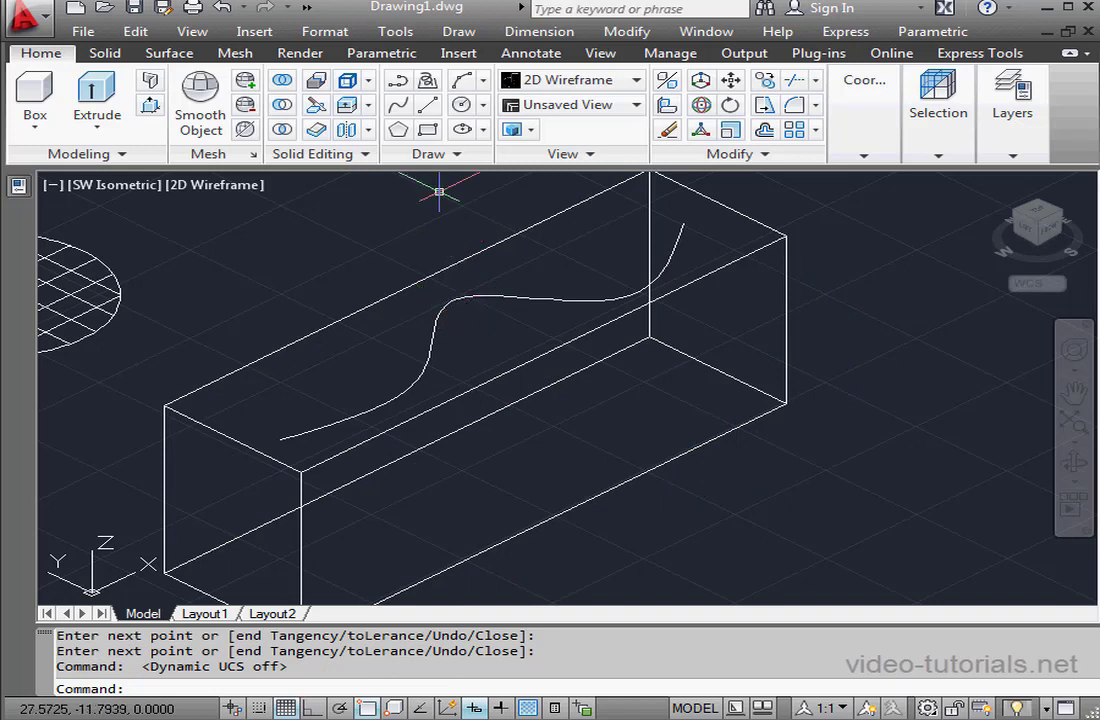
{"action": "left_click", "coordinate": [398, 104]}
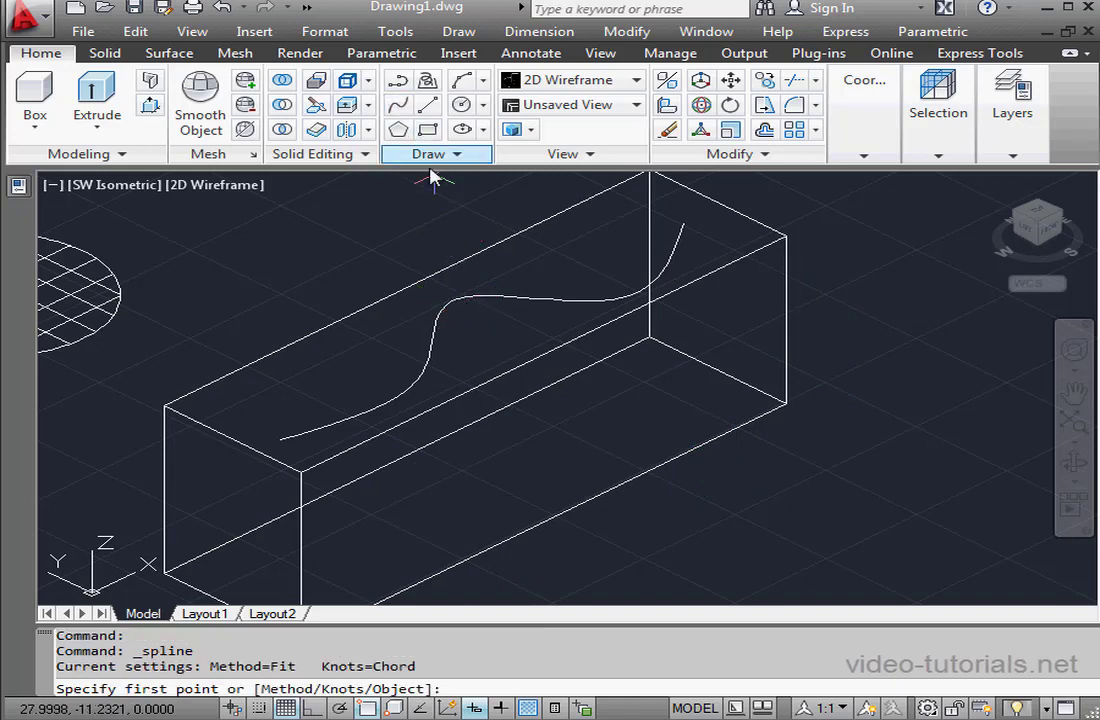
{"action": "left_click", "coordinate": [302, 555]}
{"action": "left_click", "coordinate": [412, 497]}
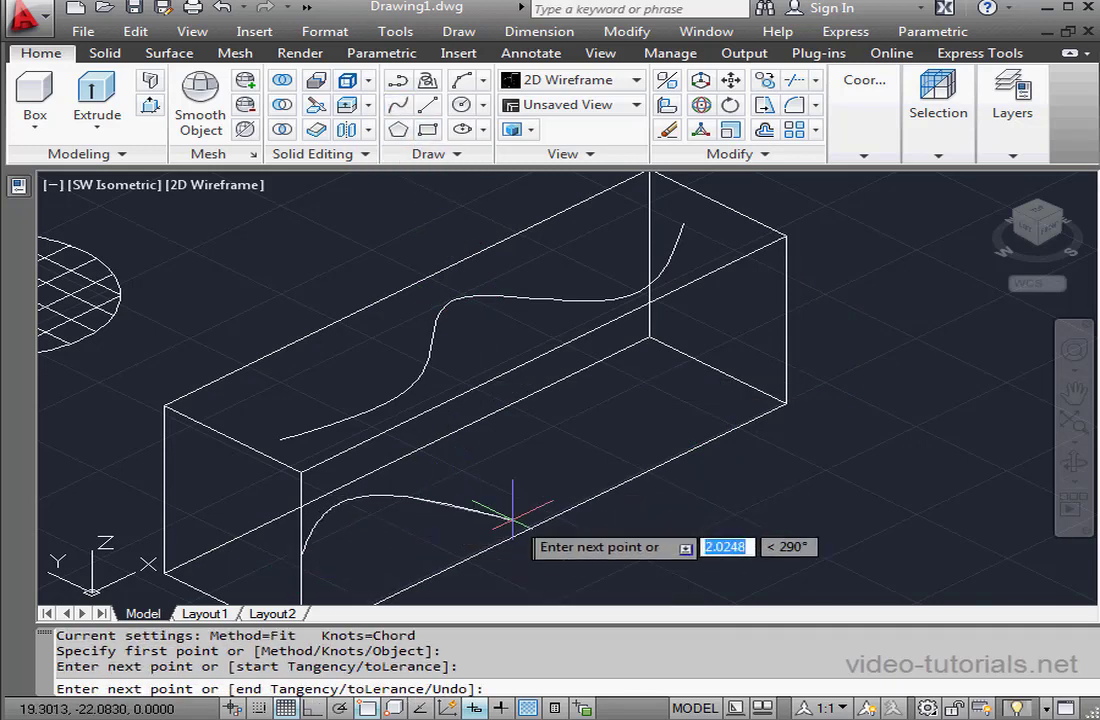
{"action": "left_click", "coordinate": [576, 458]}
{"action": "left_click", "coordinate": [615, 386]}
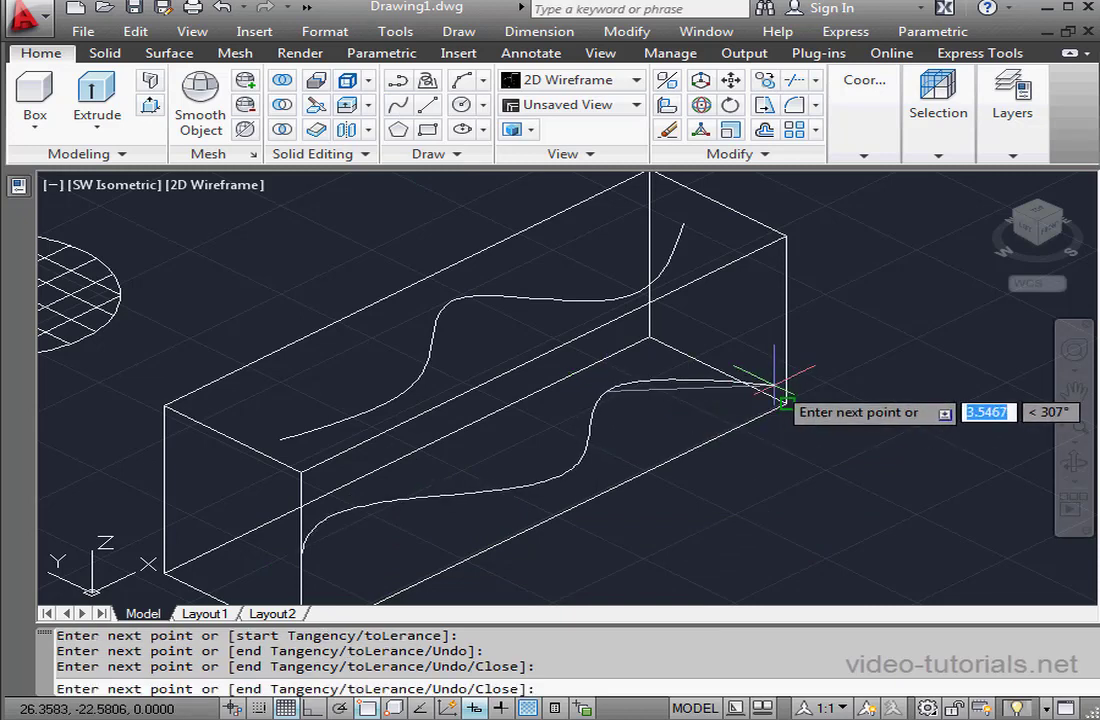
{"action": "left_click", "coordinate": [786, 403]}
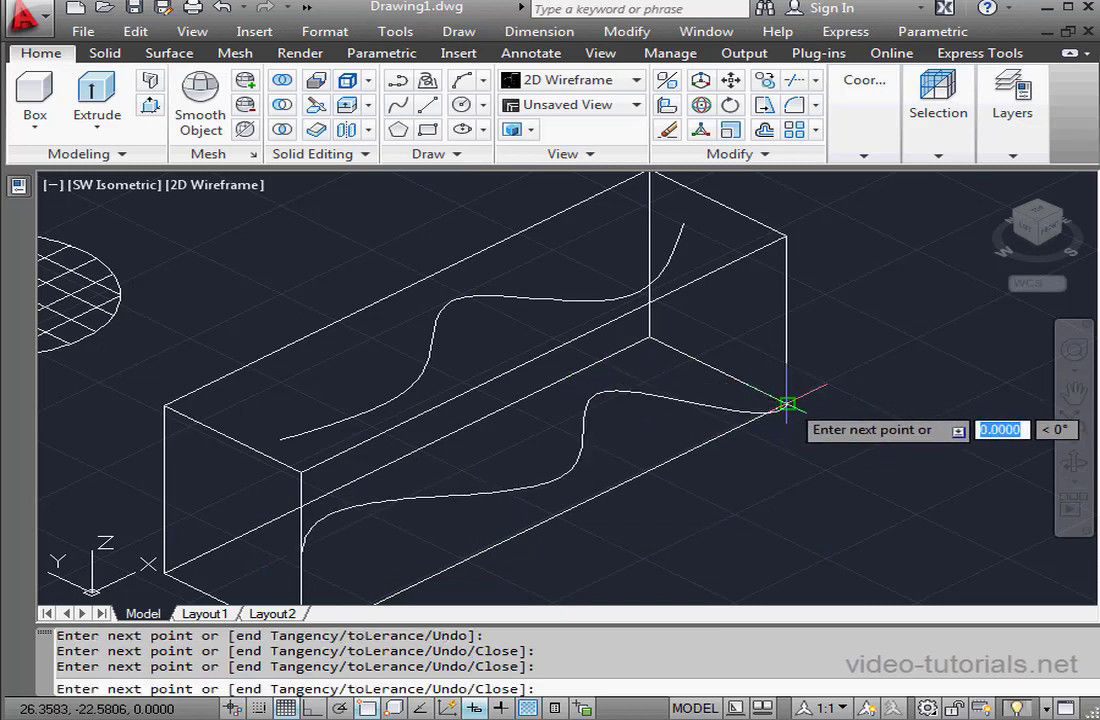
{"action": "right_click", "coordinate": [746, 452]}
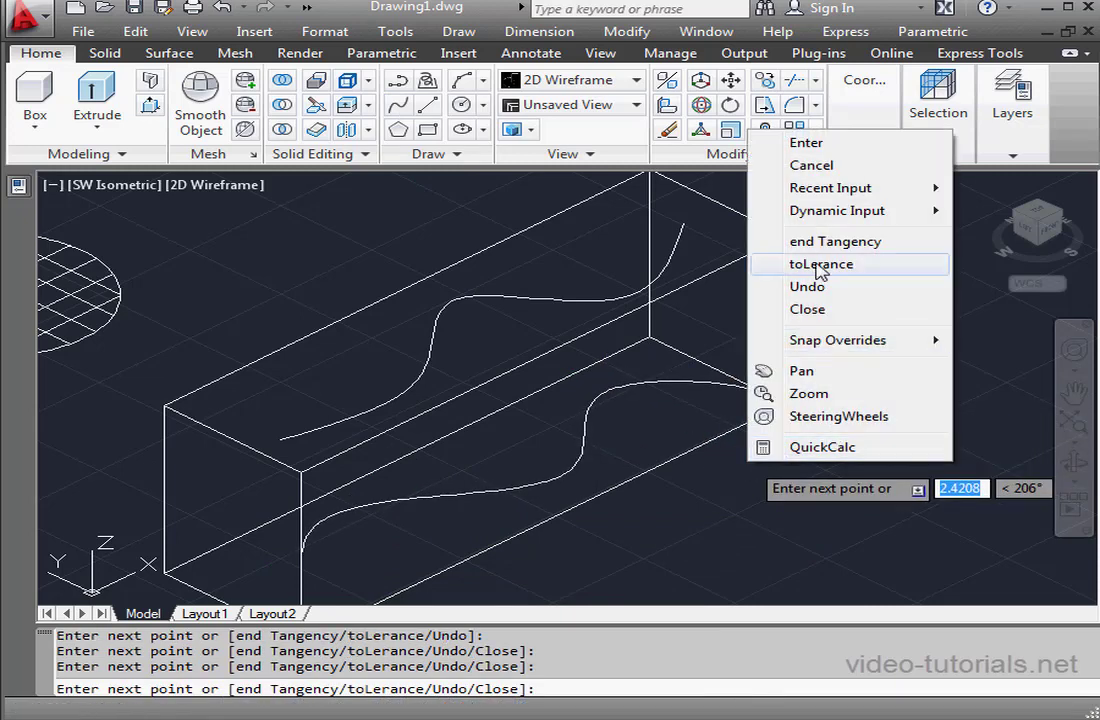
{"action": "left_click", "coordinate": [842, 145]}
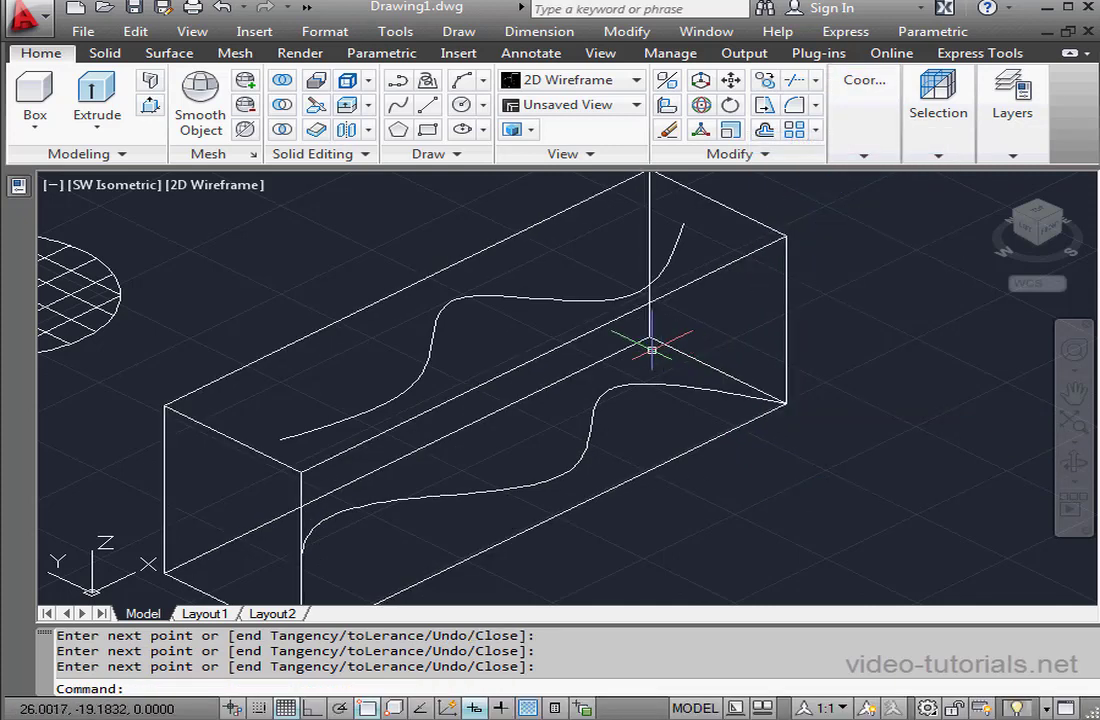
Hide the solid box so that only the two splines remain in the work area
{"action": "middle_click_drag", "start_coordinate": [535, 476], "coordinate": [508, 490], "text": "shift"}
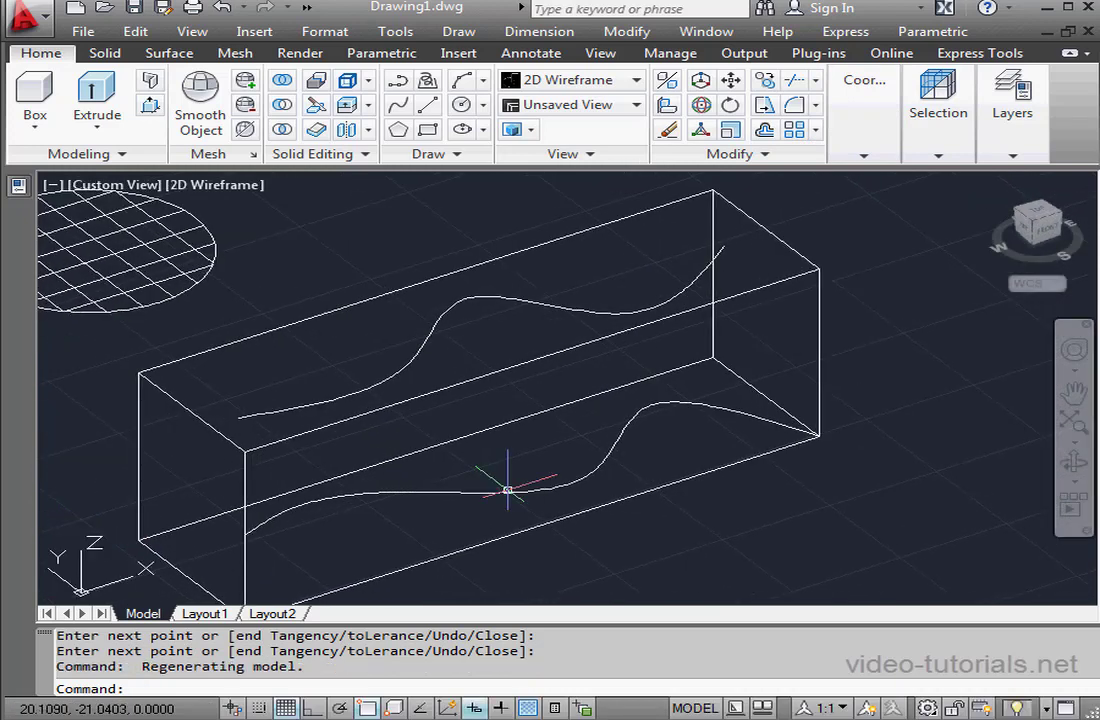
{"action": "left_click", "coordinate": [822, 335]}
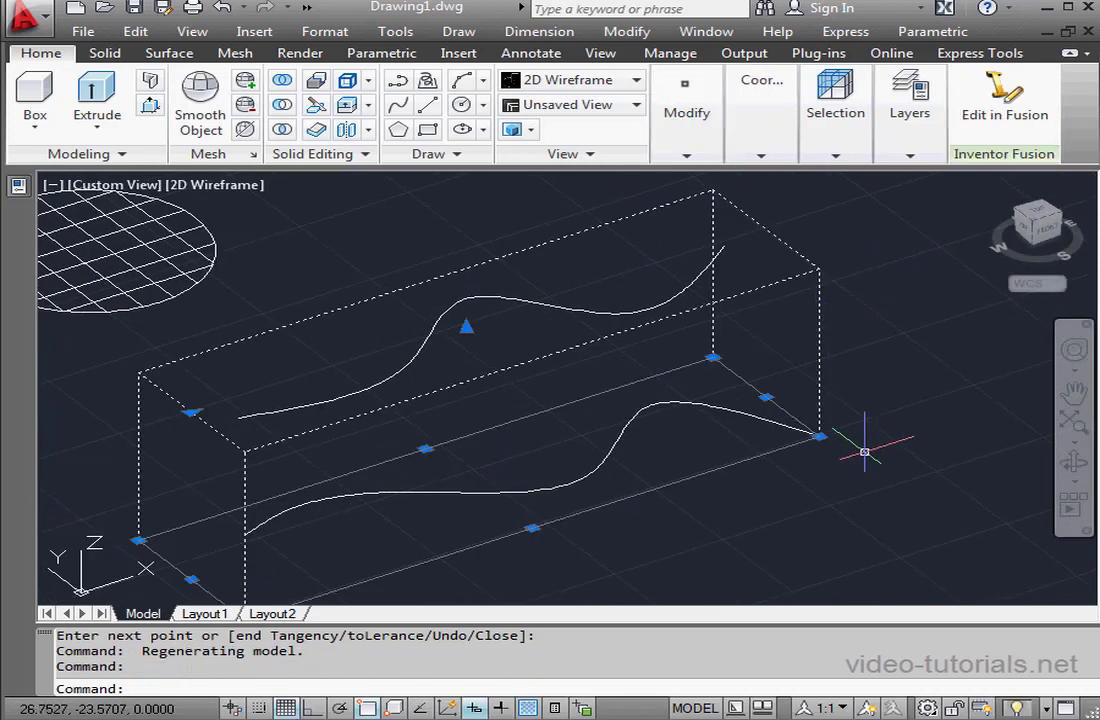
{"action": "right_click", "coordinate": [876, 466]}
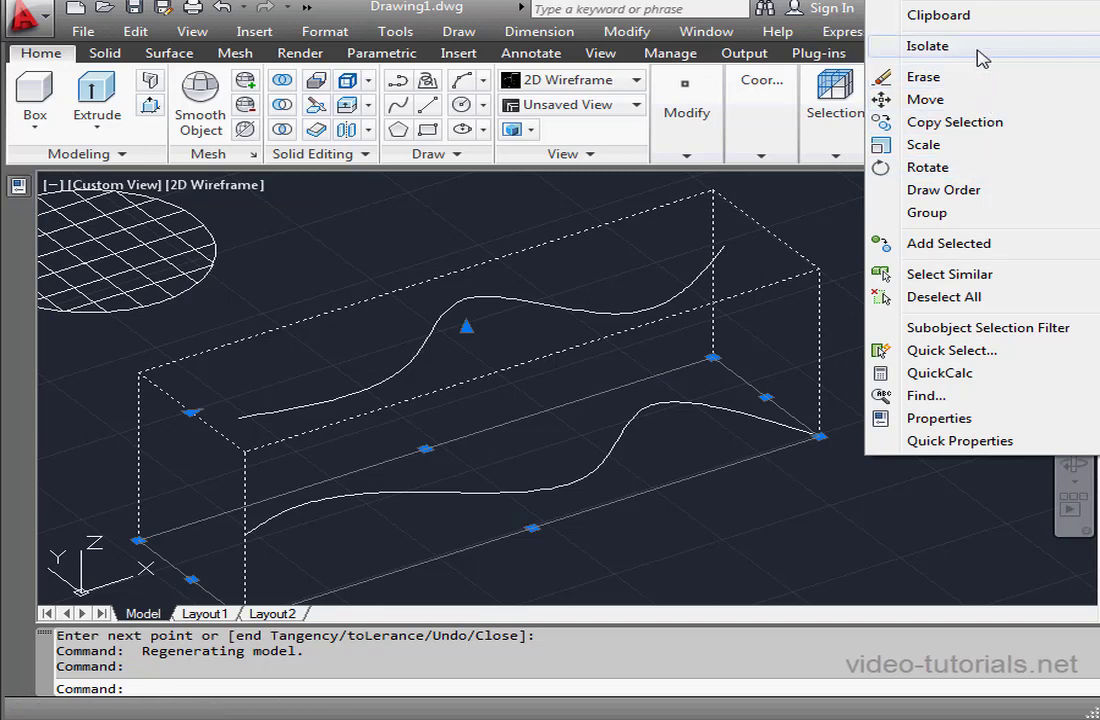
{"action": "mouse_move", "coordinate": [1036, 57]}
{"action": "left_click", "coordinate": [795, 68]}
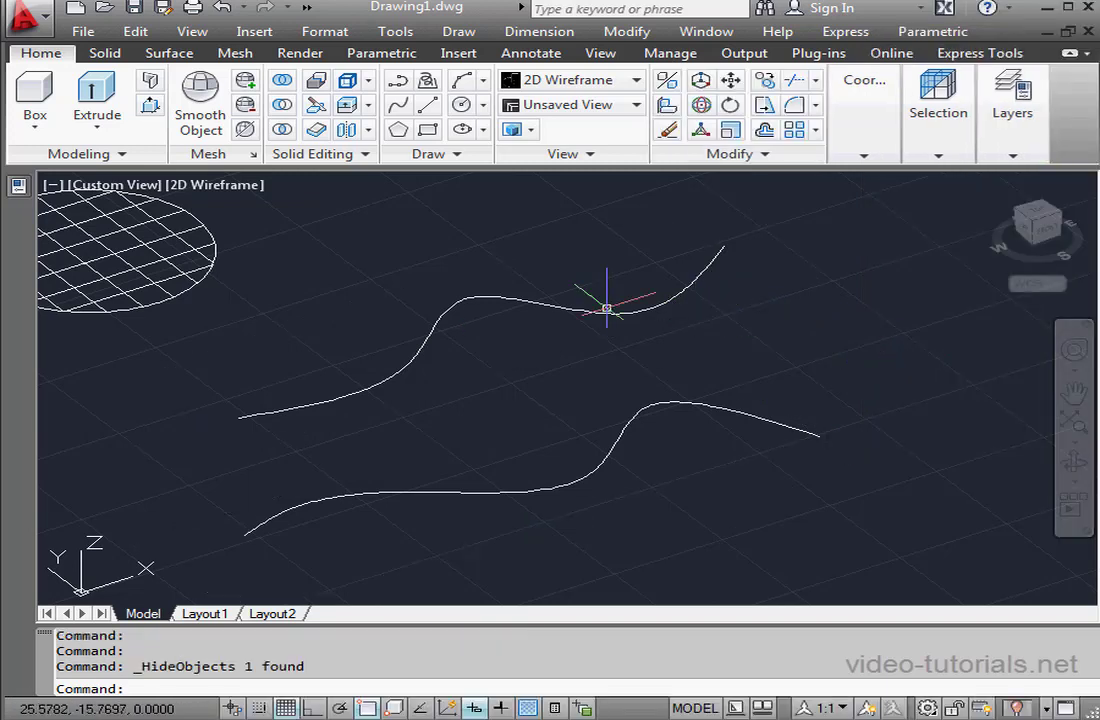
Loft a surface from the upper spline to the lower spline using the Cross sections only option
{"action": "left_click", "coordinate": [97, 127]}
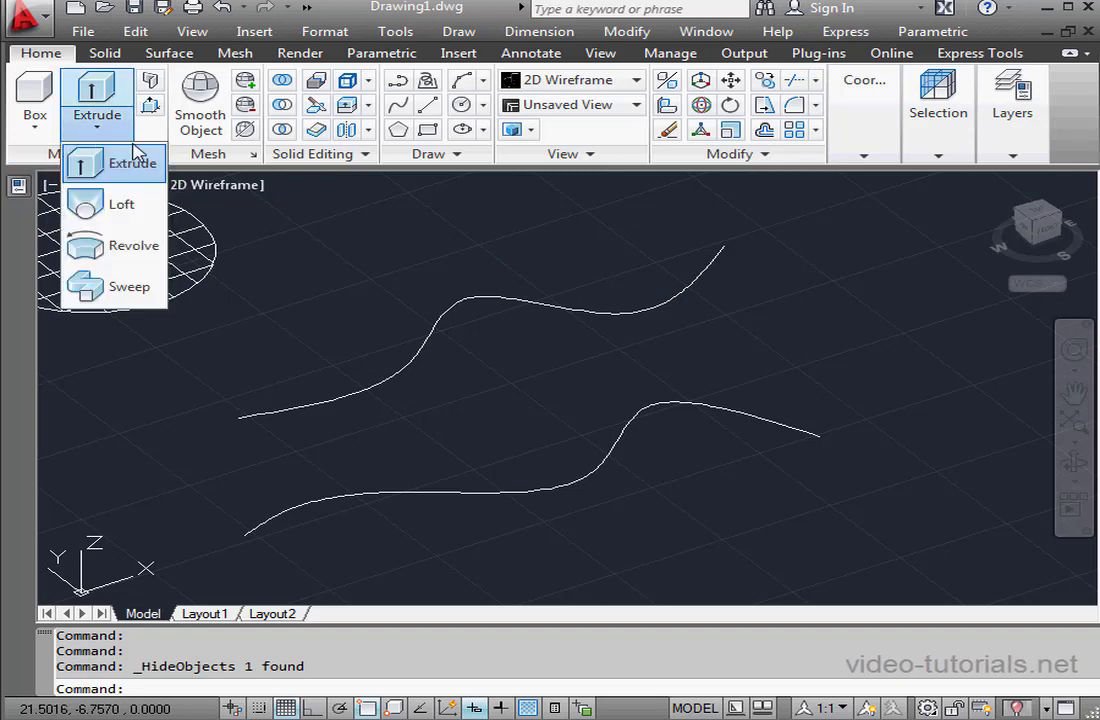
{"action": "left_click", "coordinate": [115, 204]}
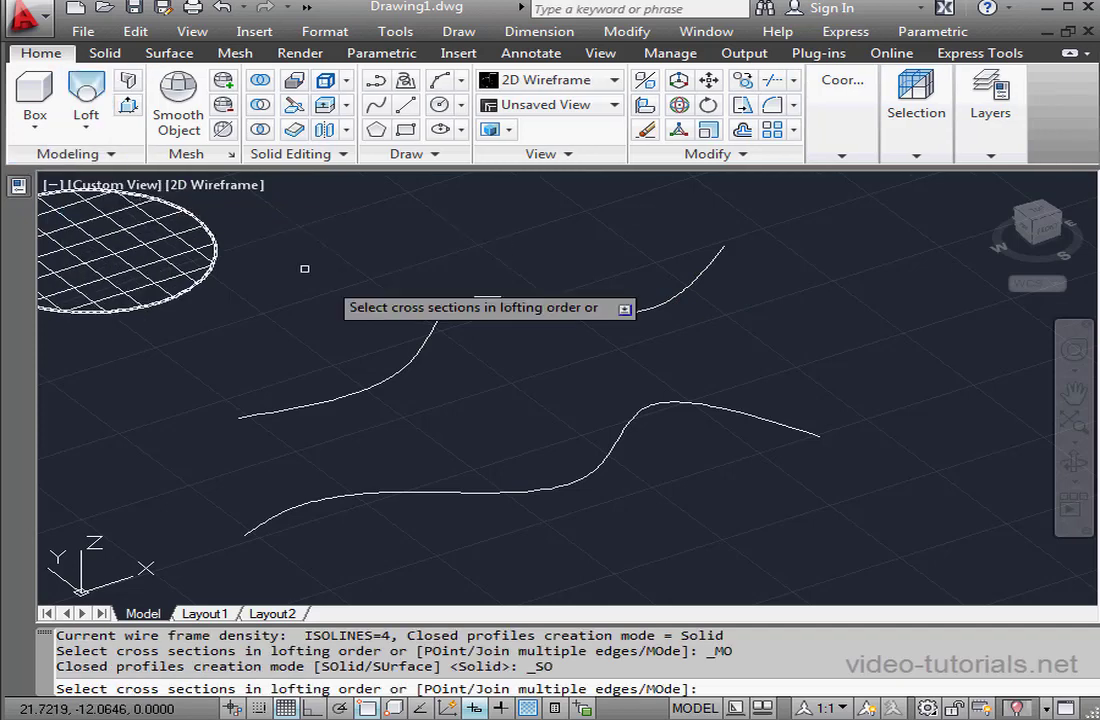
{"action": "left_click", "coordinate": [386, 380]}
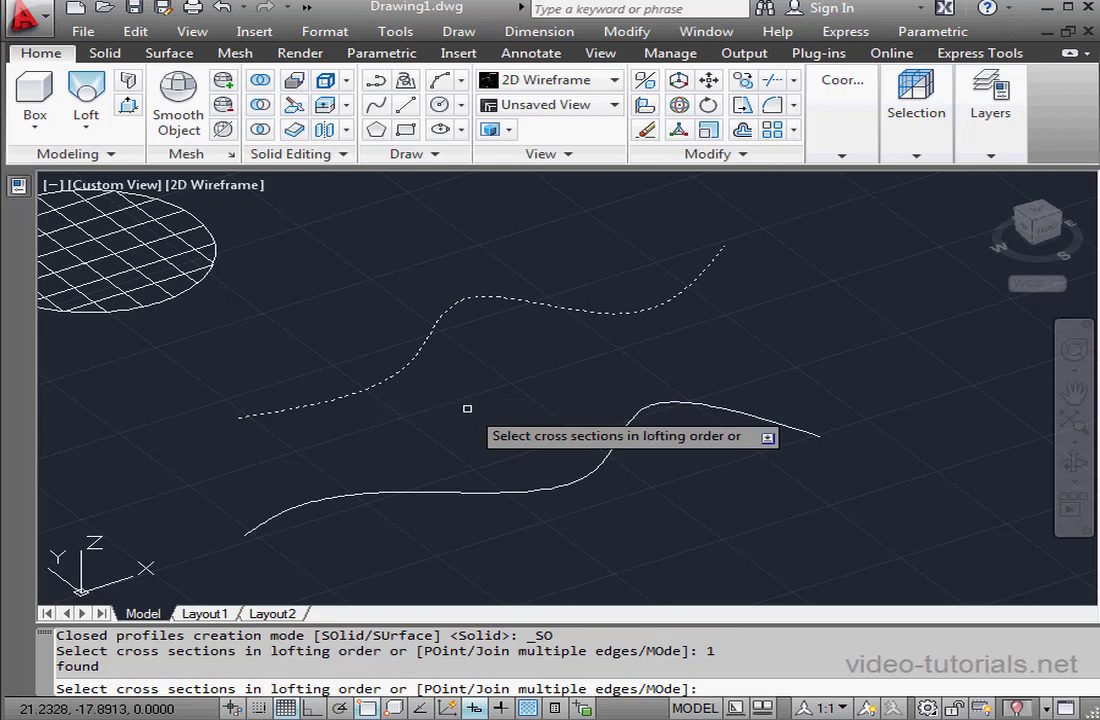
{"action": "left_click", "coordinate": [452, 492]}
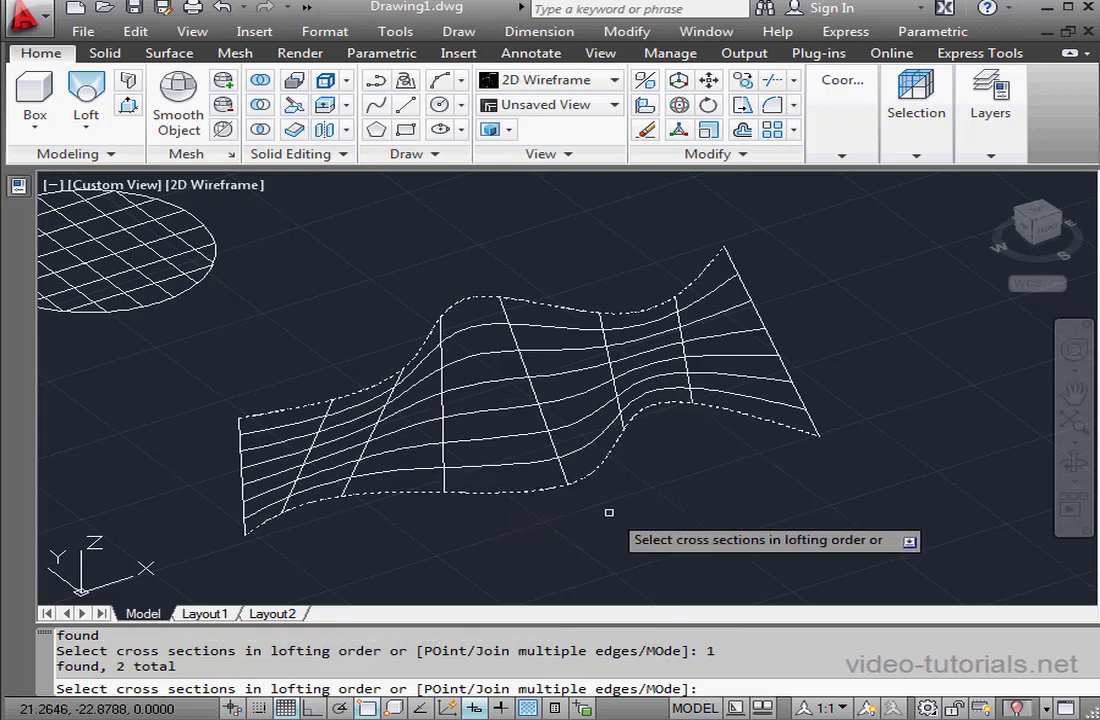
{"action": "right_click", "coordinate": [609, 512]}
{"action": "left_click", "coordinate": [724, 294]}
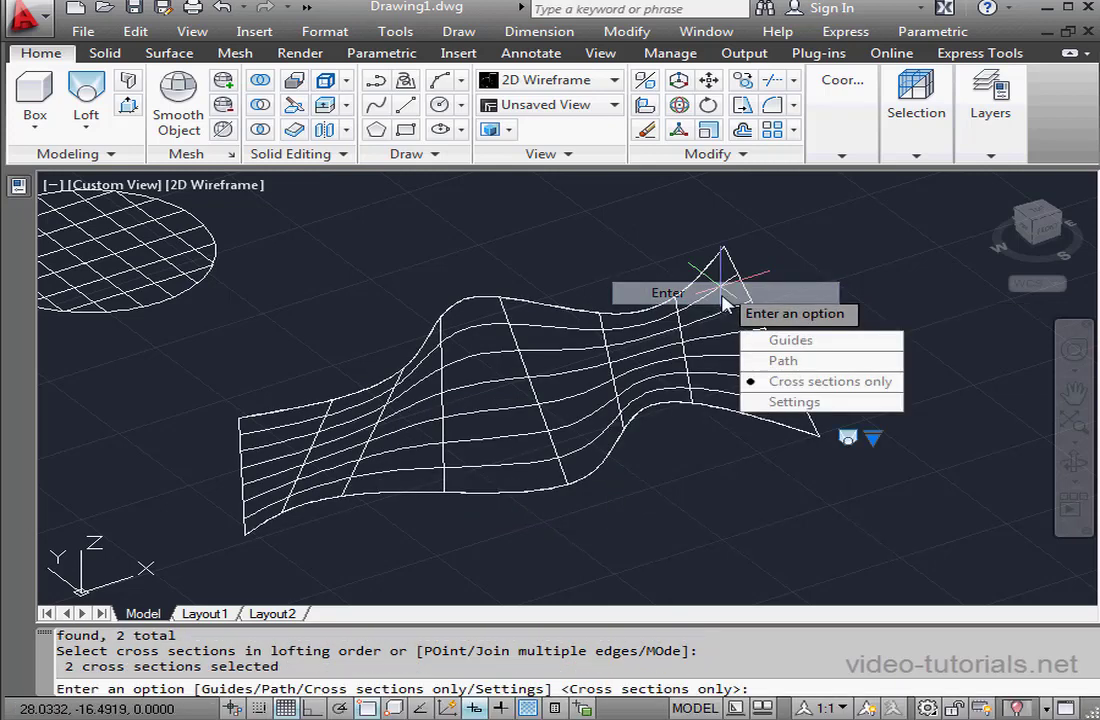
{"action": "key", "text": "Return"}
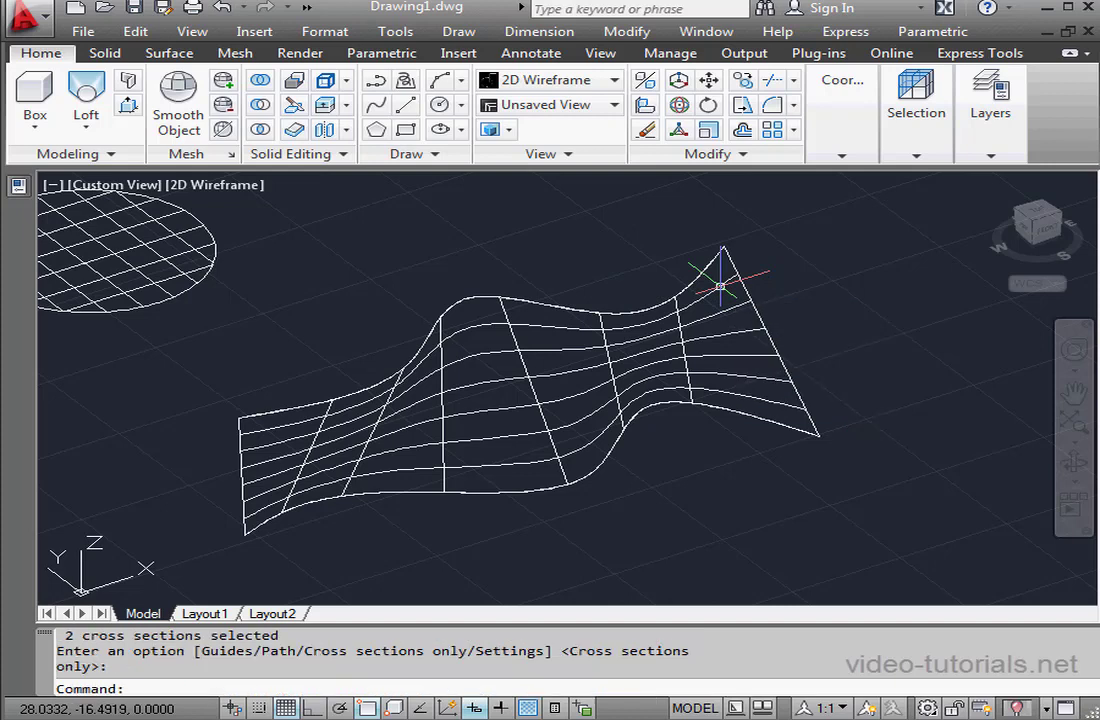
Examine the properties of the lofted surface, including its object type and geometry settings
{"action": "left_click", "coordinate": [604, 345]}
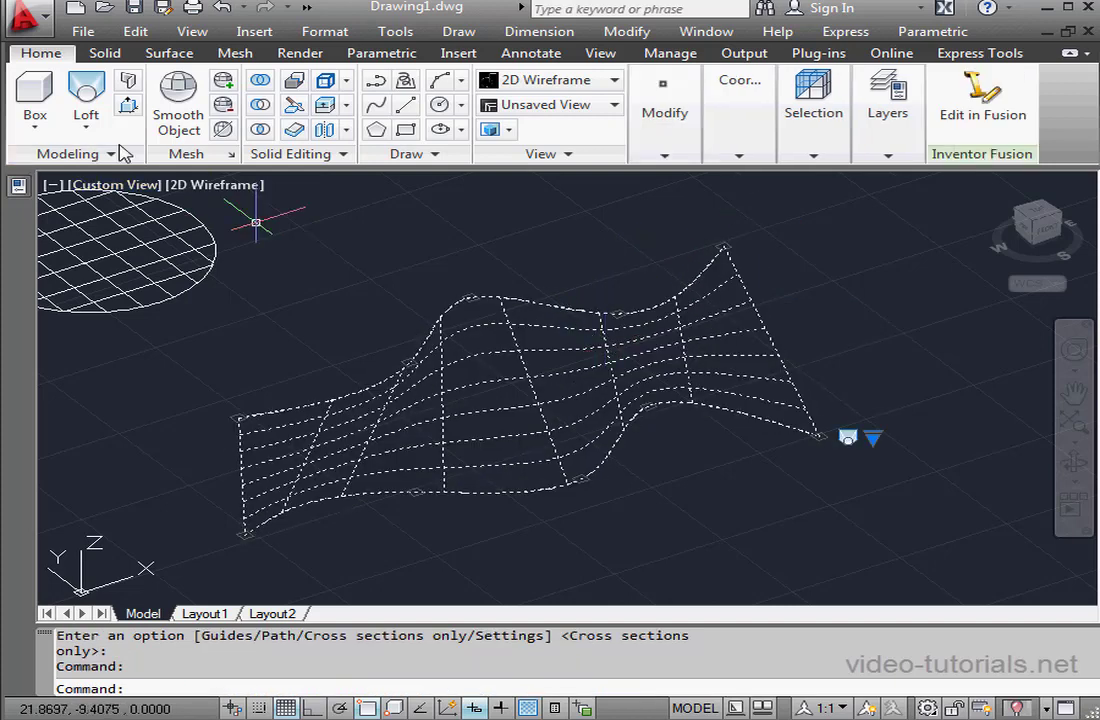
{"action": "left_click", "coordinate": [18, 187]}
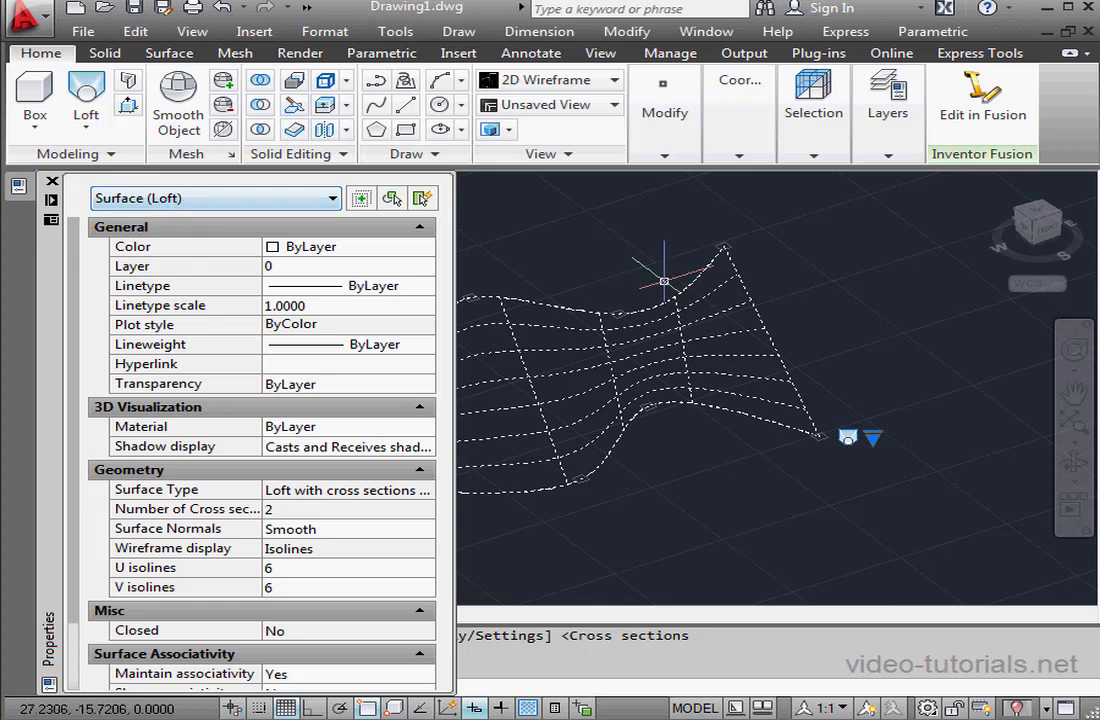
{"action": "key", "text": "ctrl+1"}
Draw a single diagonal line segment in the empty area beyond the lofted surface
{"action": "middle_click_drag", "start_coordinate": [798, 441], "coordinate": [398, 376]}
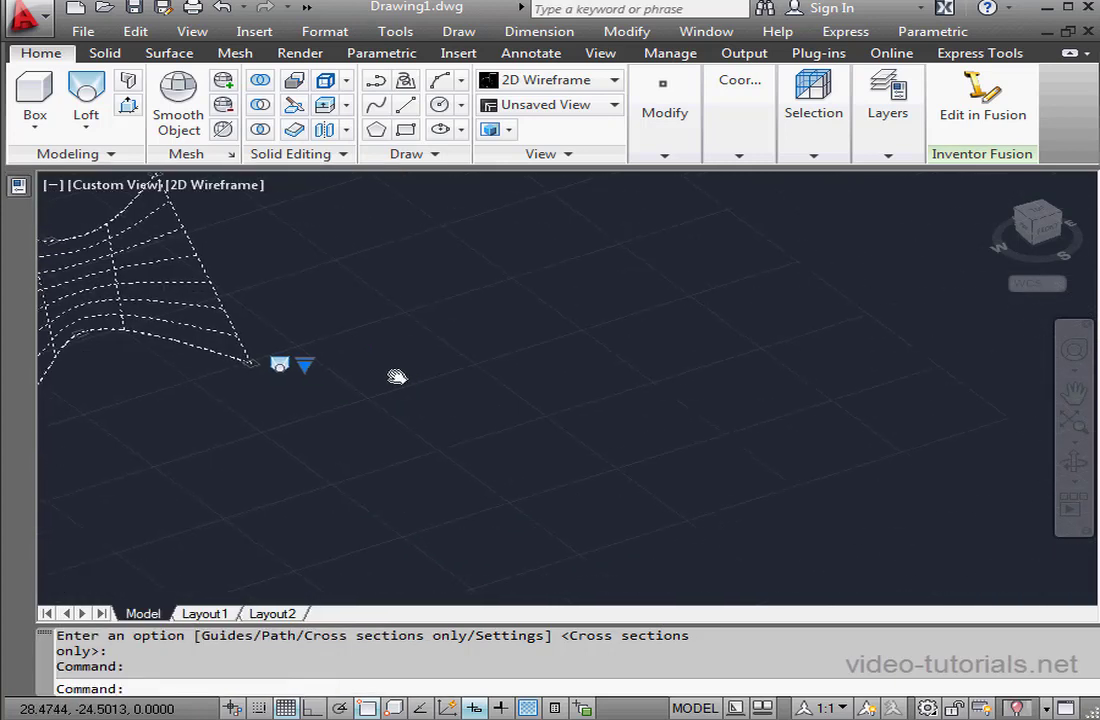
{"action": "left_click", "coordinate": [405, 104]}
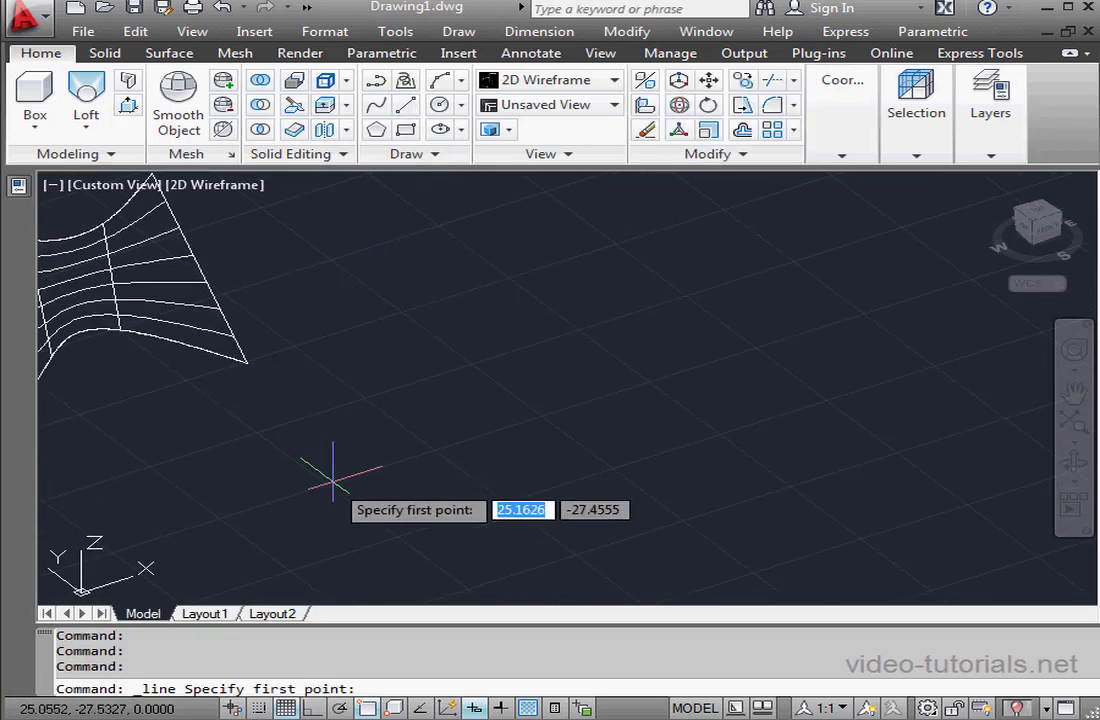
{"action": "left_click", "coordinate": [309, 494]}
{"action": "left_click", "coordinate": [578, 293]}
{"action": "right_click", "coordinate": [676, 316]}
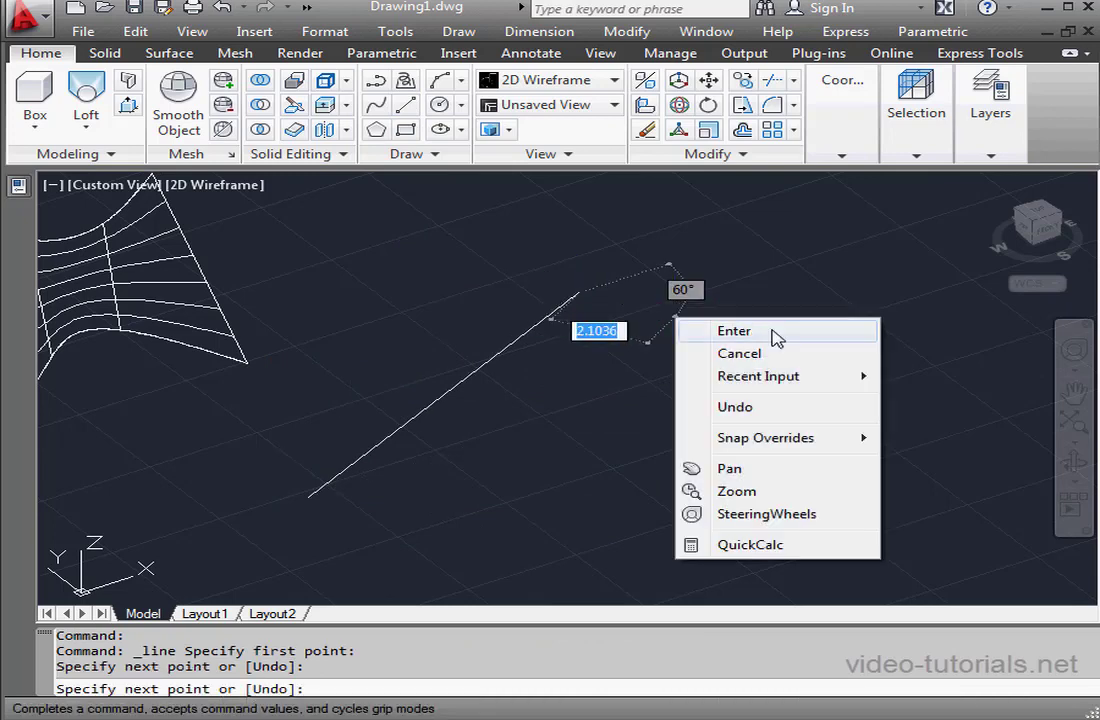
{"action": "left_click", "coordinate": [772, 332]}
Extrude the diagonal line into a vertical surface with a height of 4
{"action": "left_click", "coordinate": [98, 130]}
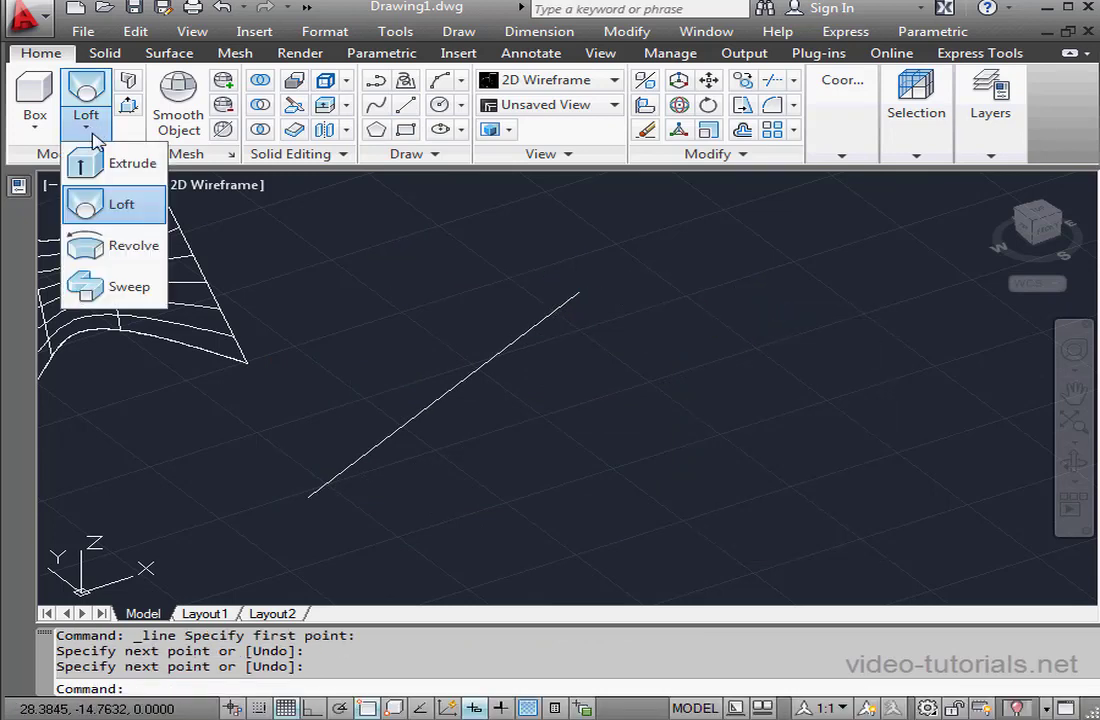
{"action": "left_click", "coordinate": [132, 165]}
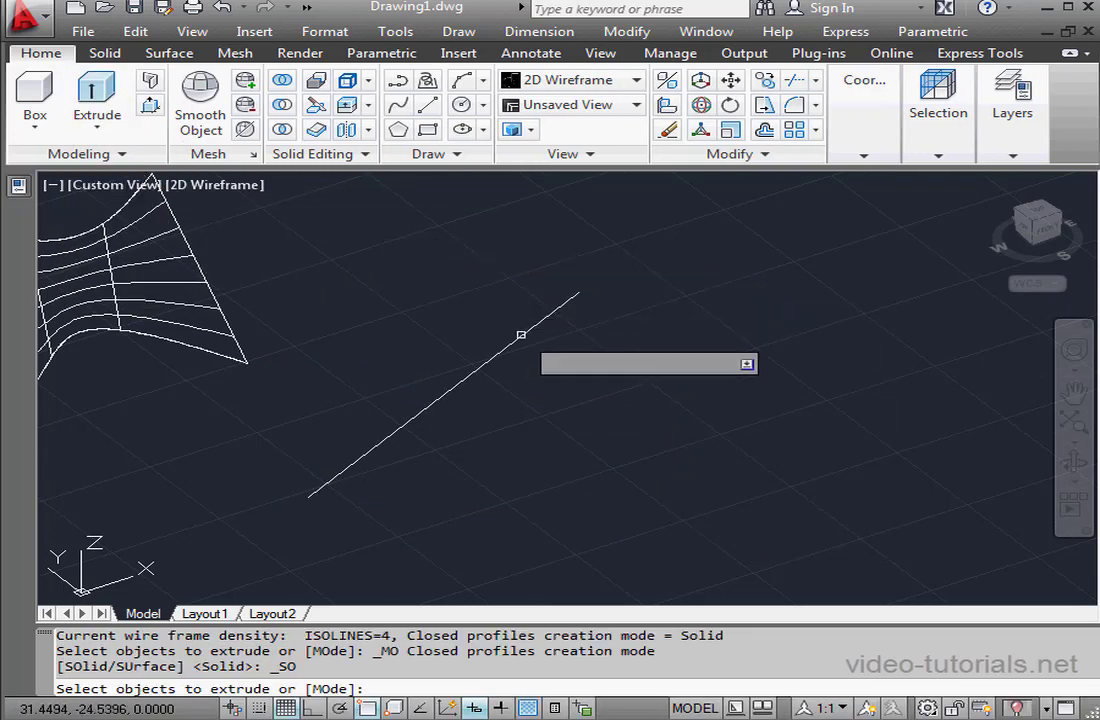
{"action": "left_click", "coordinate": [522, 333]}
{"action": "right_click", "coordinate": [513, 289]}
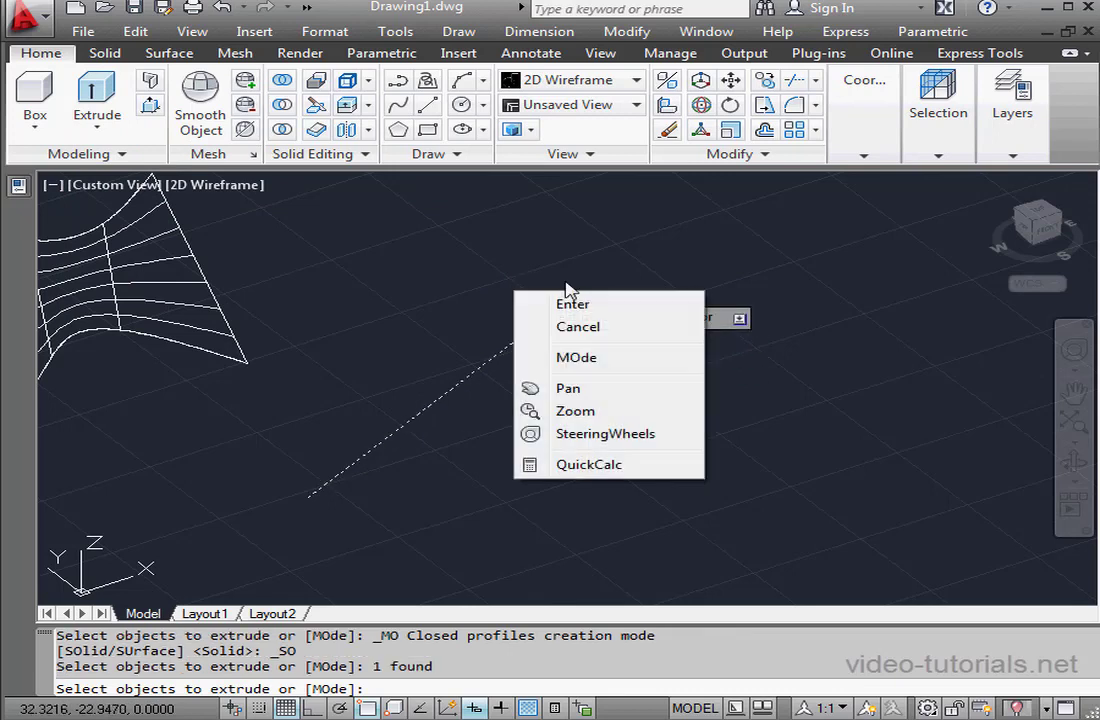
{"action": "left_click", "coordinate": [568, 302]}
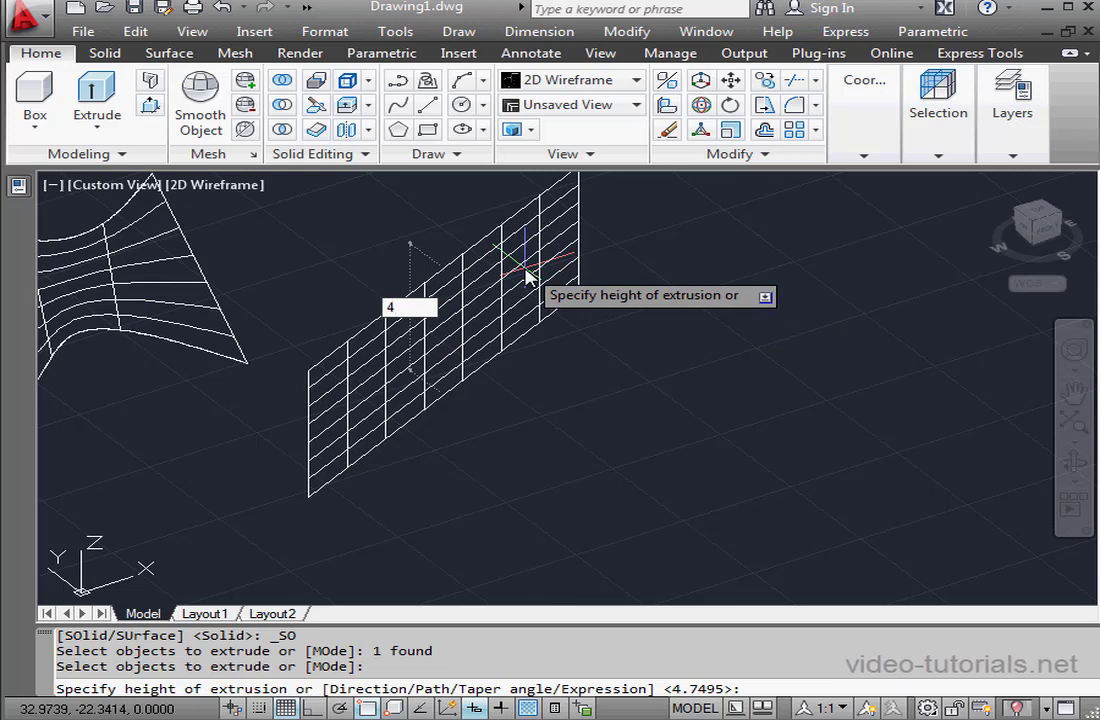
{"action": "key", "text": "Return"}
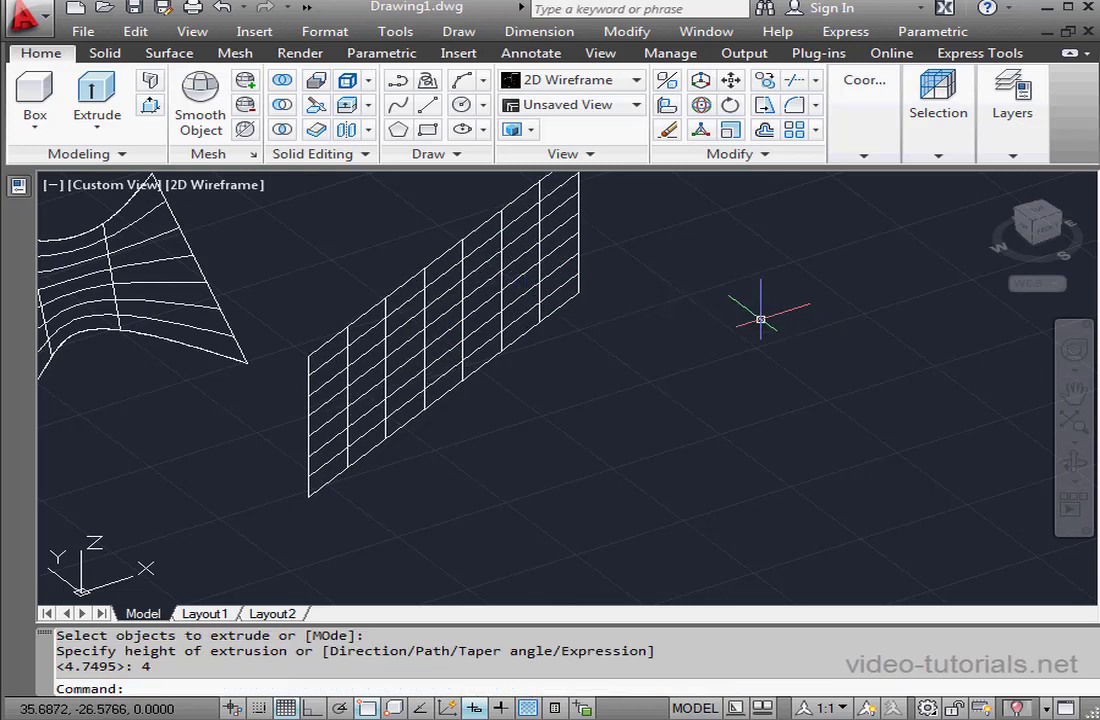
Examine the properties of the extruded vertical surface, including its surface type, height and direction
{"action": "left_click", "coordinate": [571, 252]}
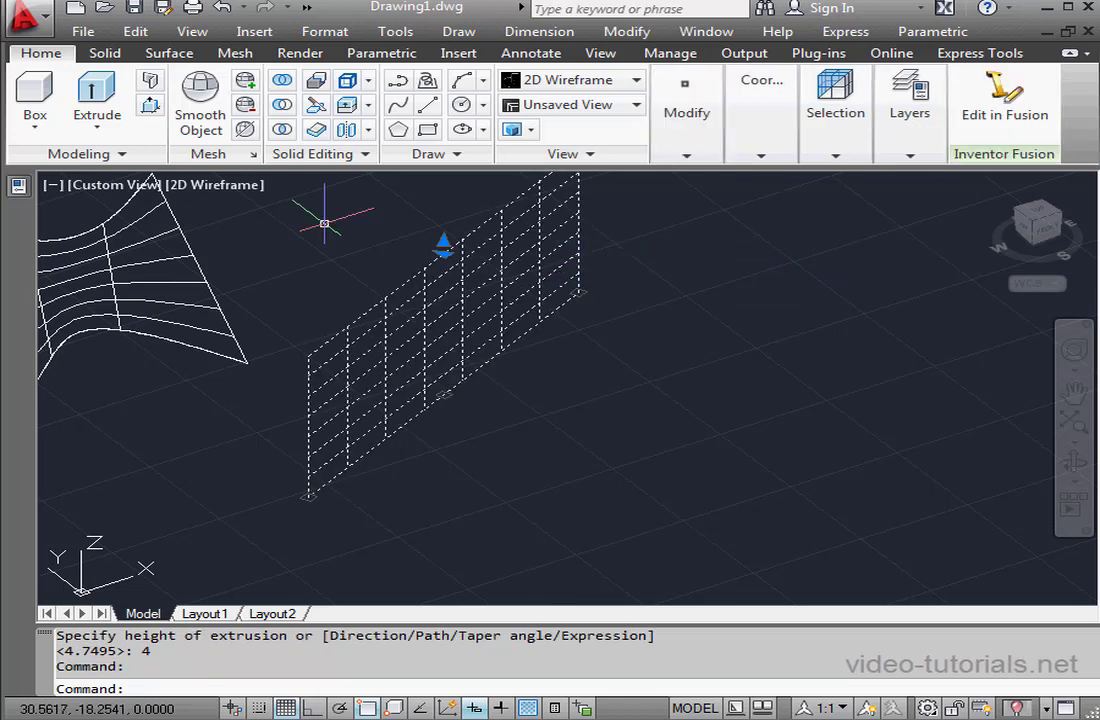
{"action": "mouse_move", "coordinate": [20, 188]}
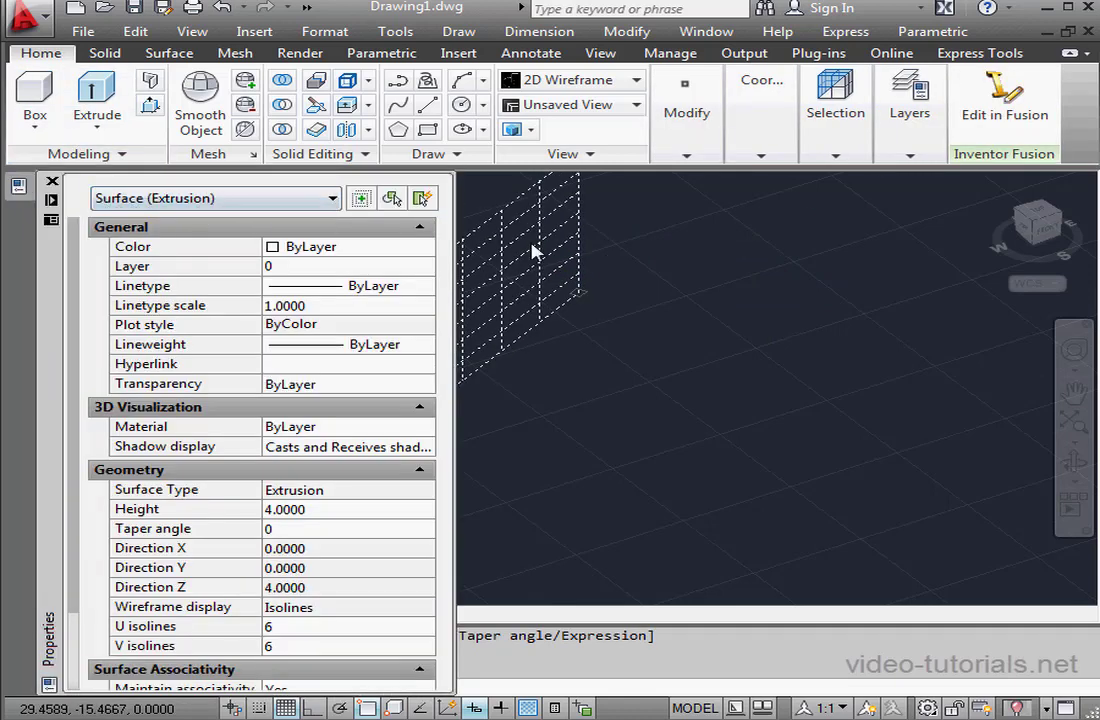
{"action": "key", "text": "ctrl+1"}
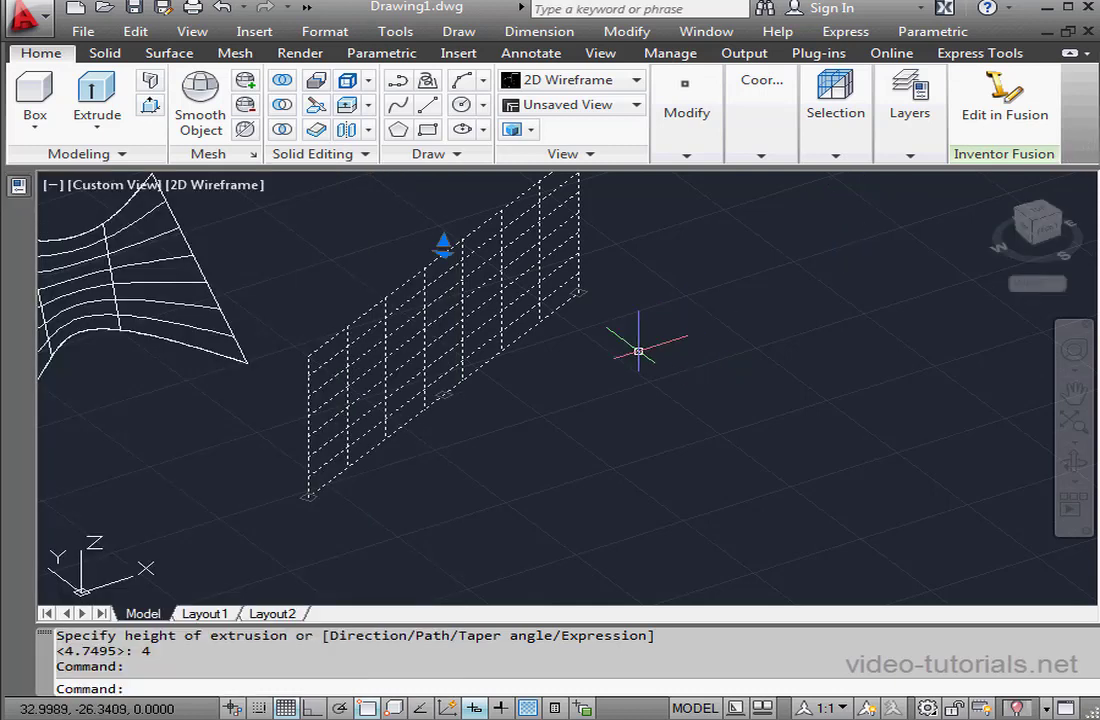
Extrude the selected vertical surface perpendicular to its face into a solid block about 13.8 units deep
{"action": "middle_click_drag", "start_coordinate": [231, 349], "coordinate": [901, 397]}
{"action": "middle_click_drag", "start_coordinate": [274, 373], "coordinate": [450, 488]}
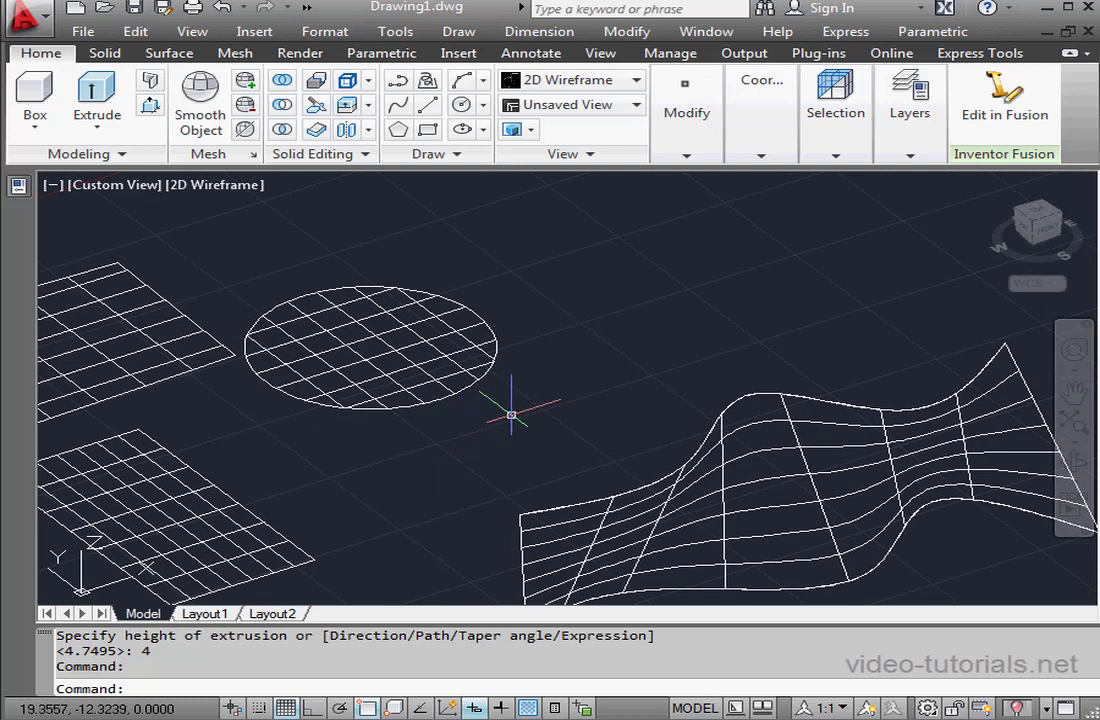
{"action": "left_click", "coordinate": [406, 311]}
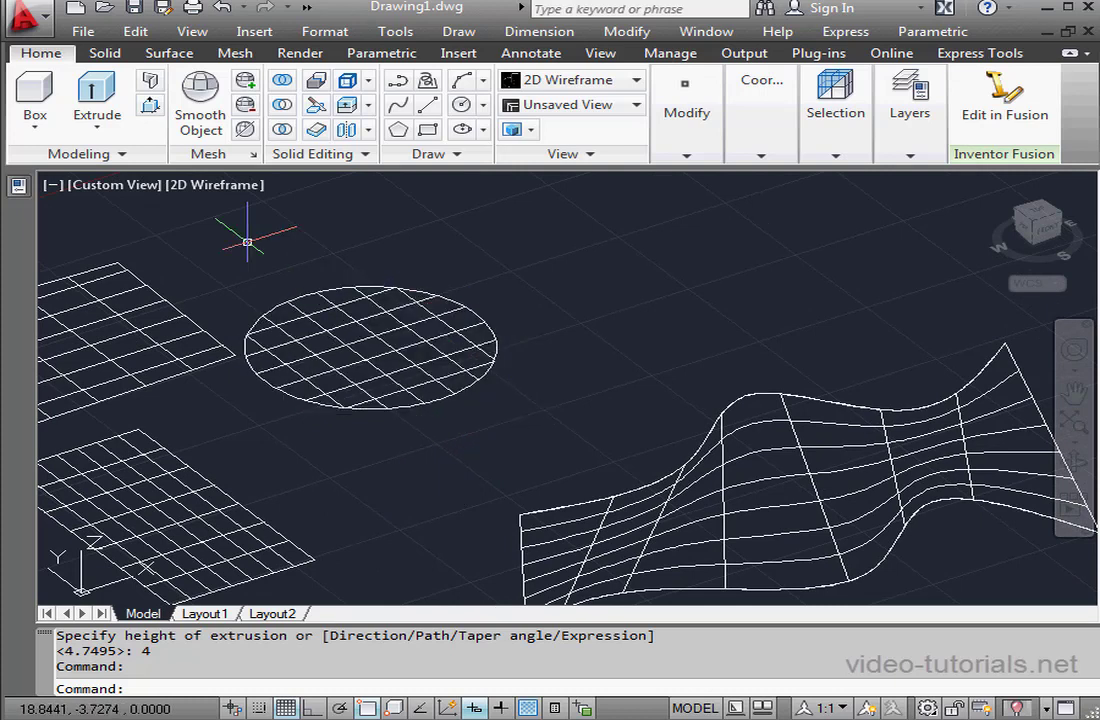
{"action": "left_click", "coordinate": [97, 95]}
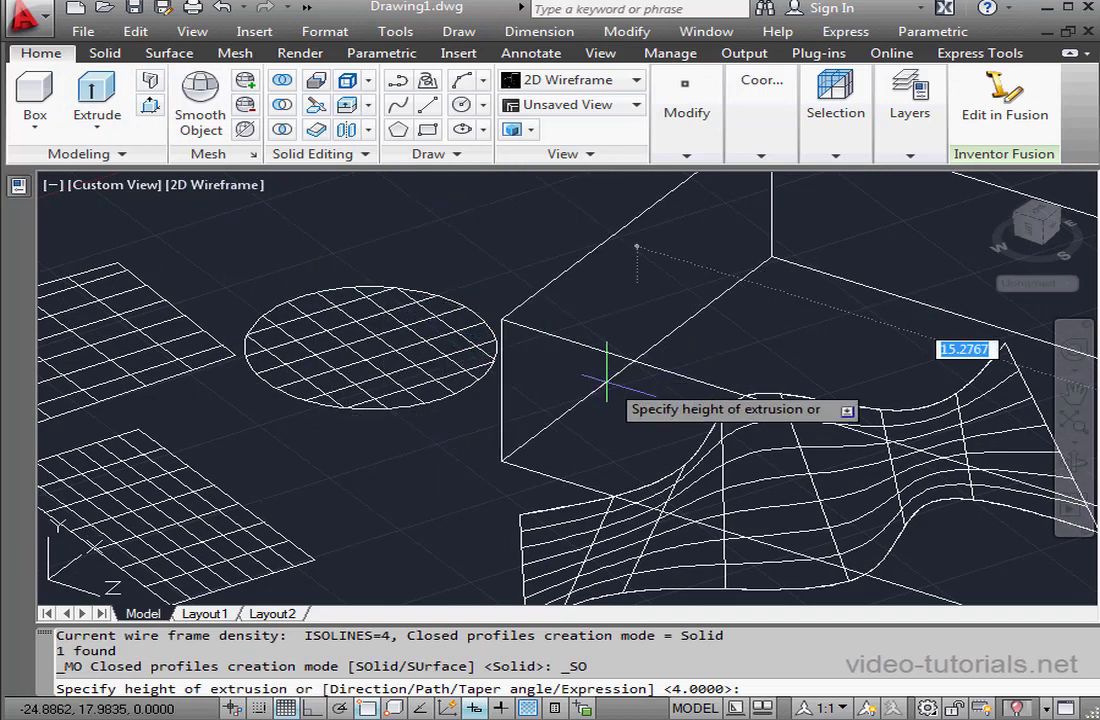
{"action": "key", "text": "Escape"}
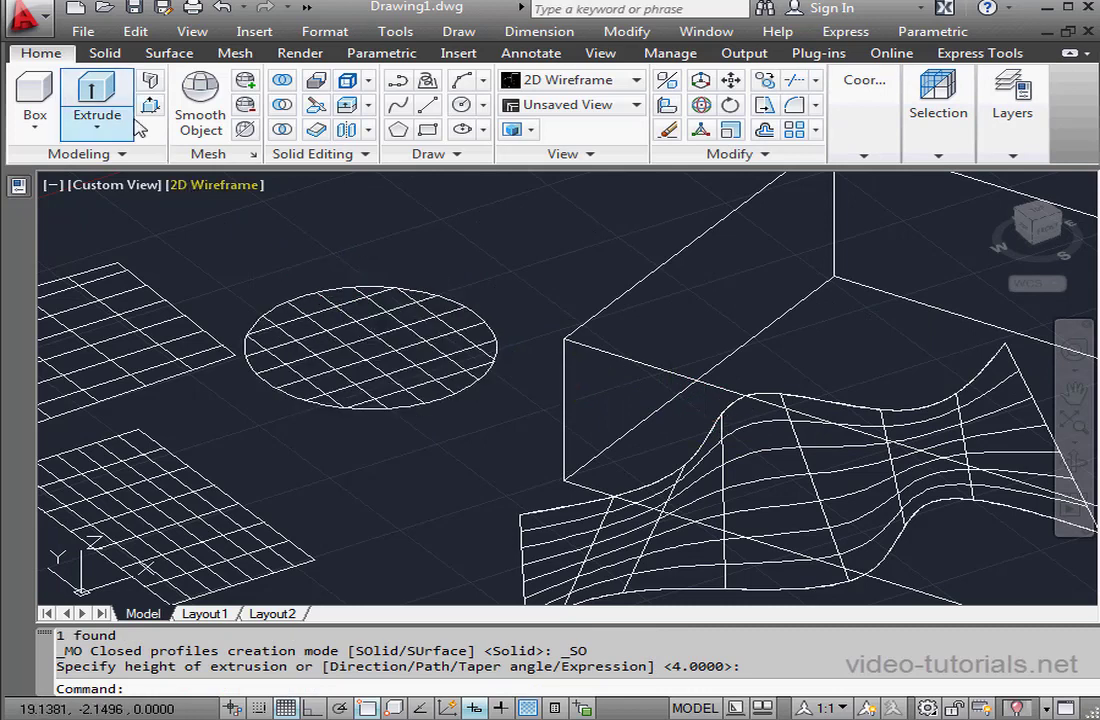
Extrude the circular planar surface upward into a short solid cylinder, and show the full extents of the drawing
{"action": "left_click", "coordinate": [97, 95]}
{"action": "left_click", "coordinate": [488, 336]}
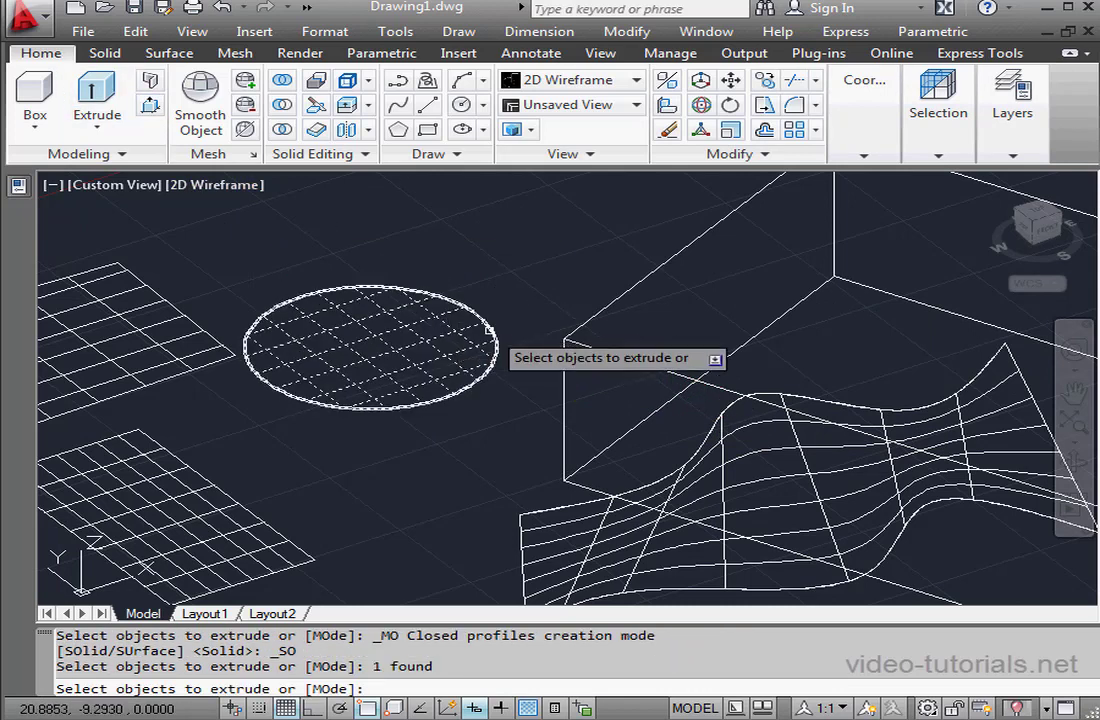
{"action": "right_click", "coordinate": [512, 312]}
{"action": "left_click", "coordinate": [575, 319]}
{"action": "key", "text": "Return"}
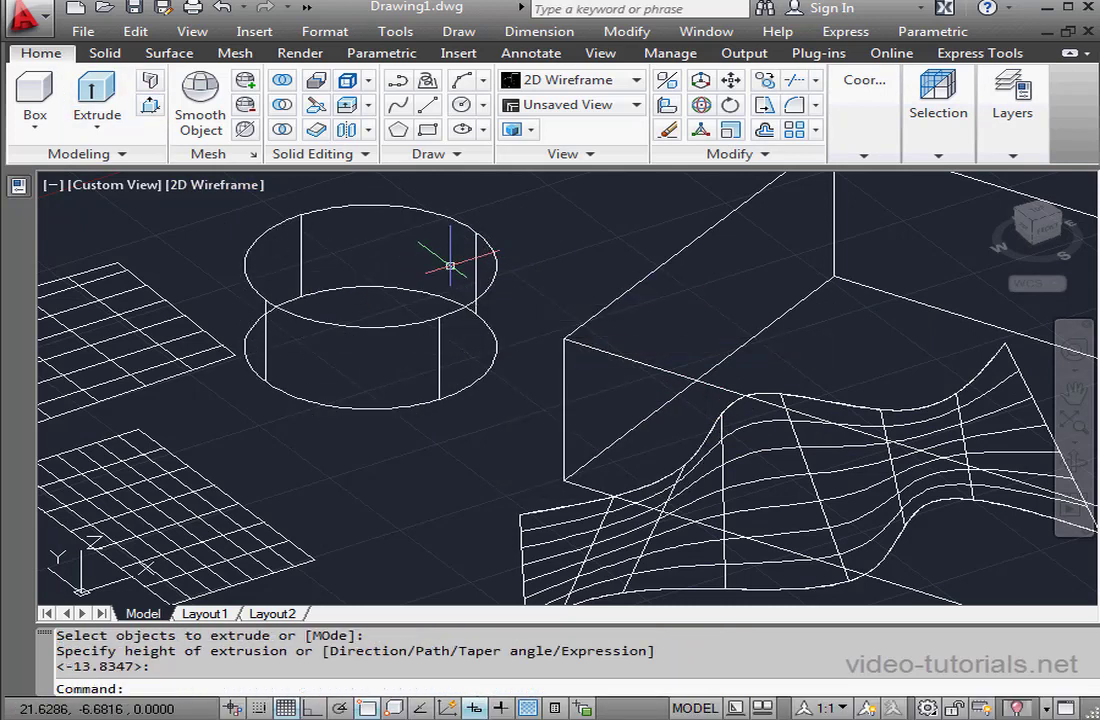
{"action": "left_click", "coordinate": [1072, 424]}
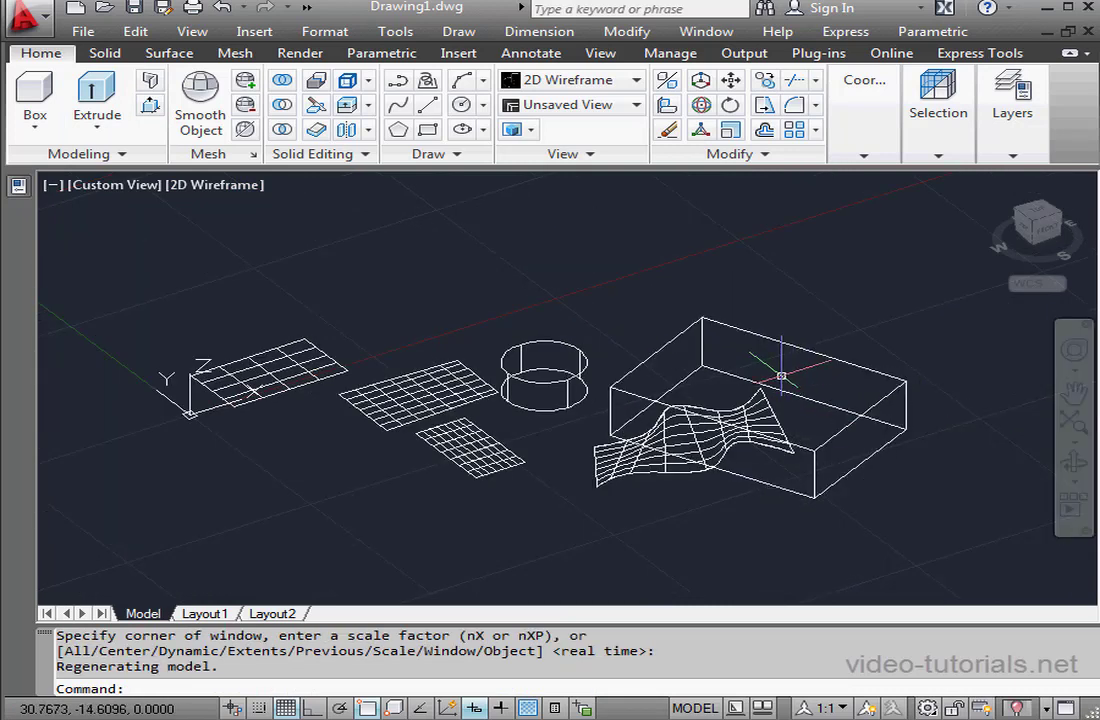